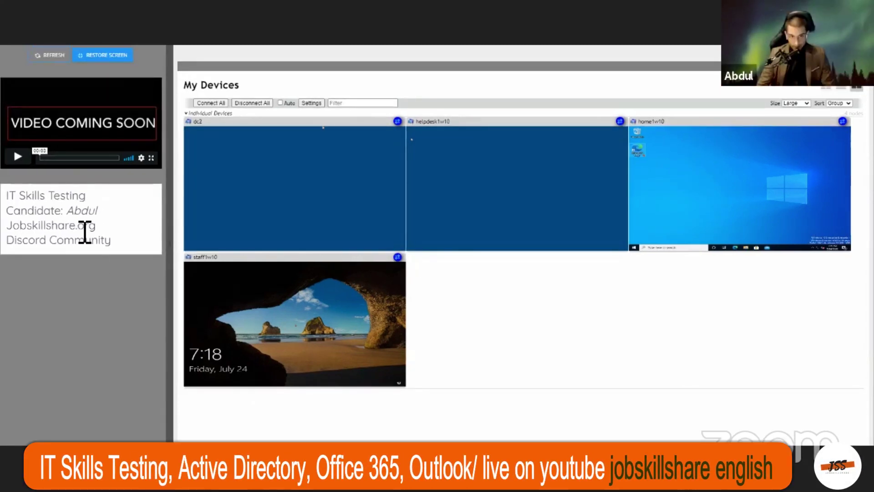
# Step: Reload the My Devices page so all four device tiles show Disconnected
pyautogui.click(51, 55)
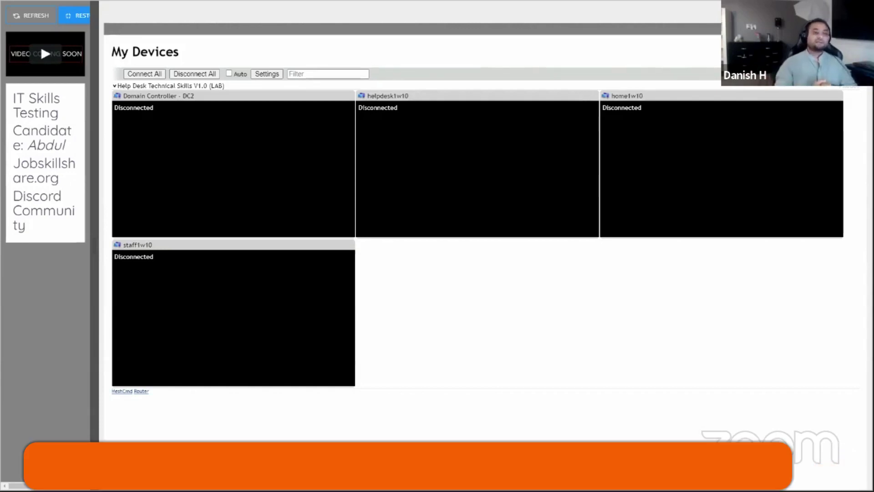
# Step: Start a remote Desktop session to helpdesk1w10 and dismiss its lock screen
pyautogui.rightClick(411, 147)
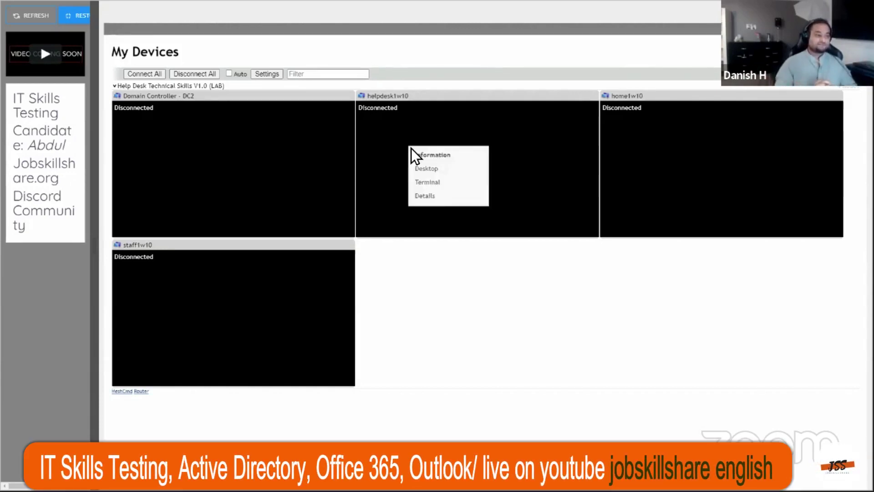
pyautogui.click(445, 172)
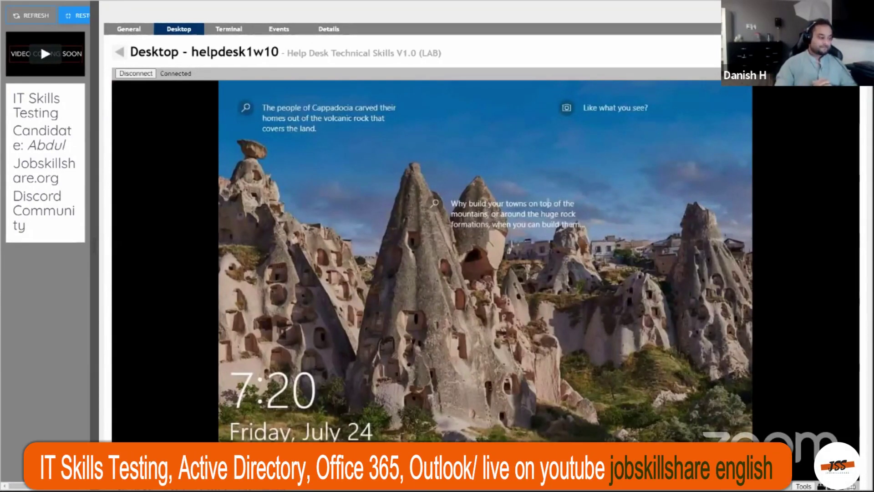
pyautogui.press('space')
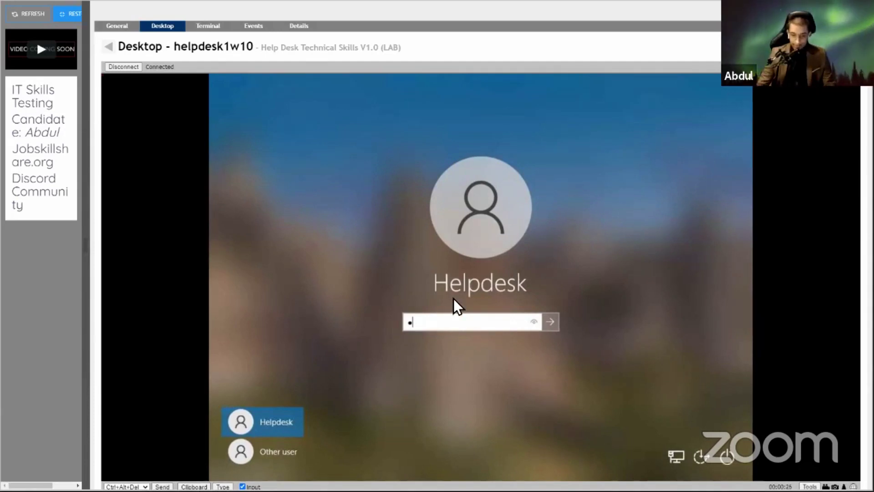
# Step: Sign in to helpdesk1w10 as Helpdesk, retrying the password after the incorrect-password message
pyautogui.press('BackSpace')
pyautogui.press('capslock')
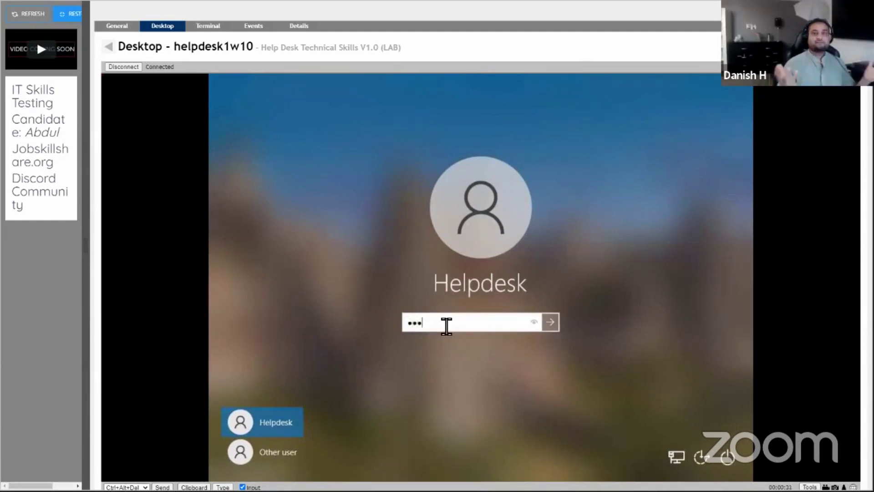
pyautogui.press('Return')
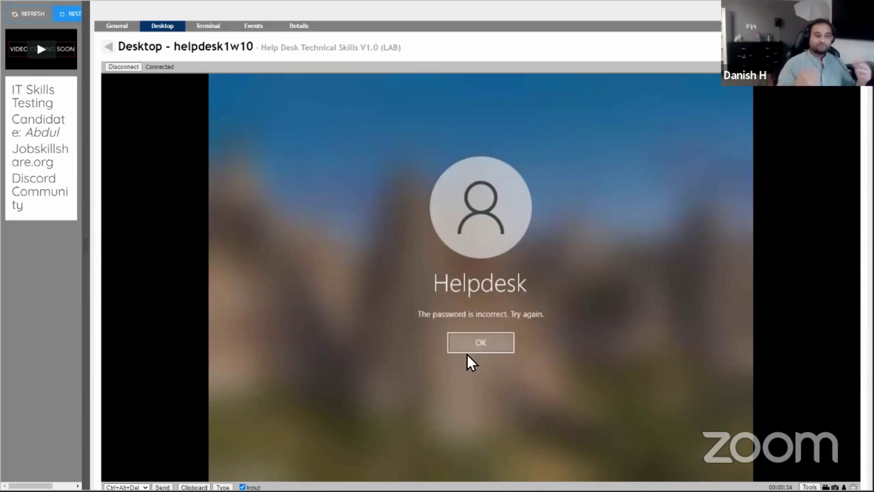
pyautogui.click(463, 349)
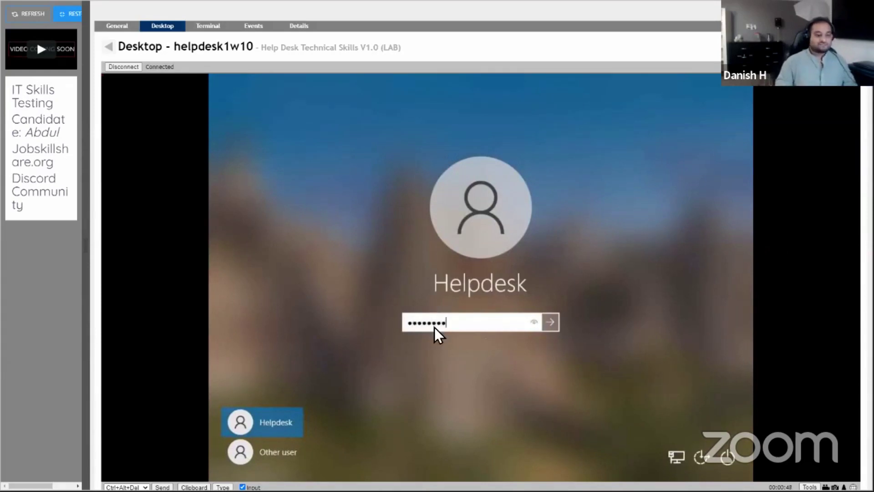
pyautogui.press('Return')
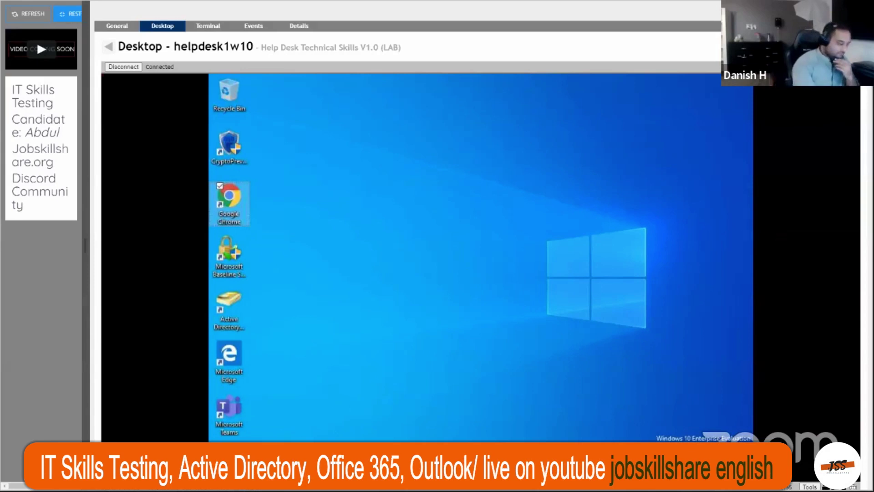
# Step: Search the remote Windows machine for rsat, then dismiss the search
pyautogui.press('super+s')
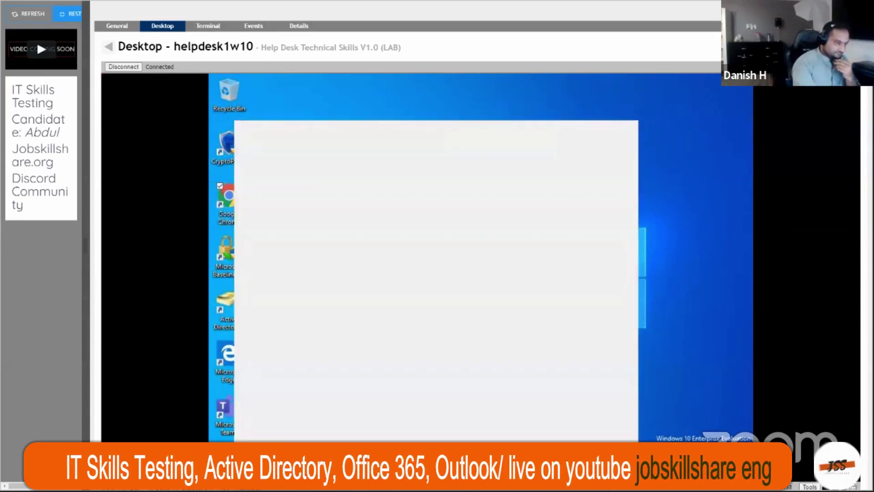
pyautogui.write('rs')
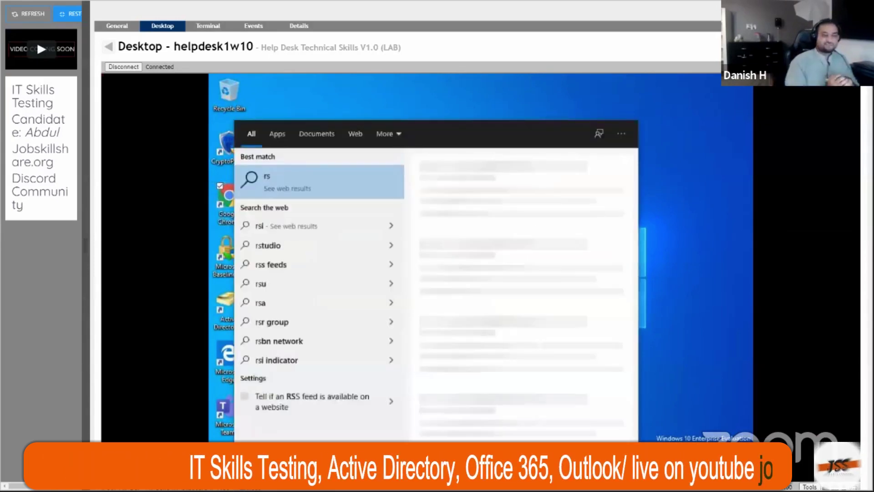
pyautogui.write('at')
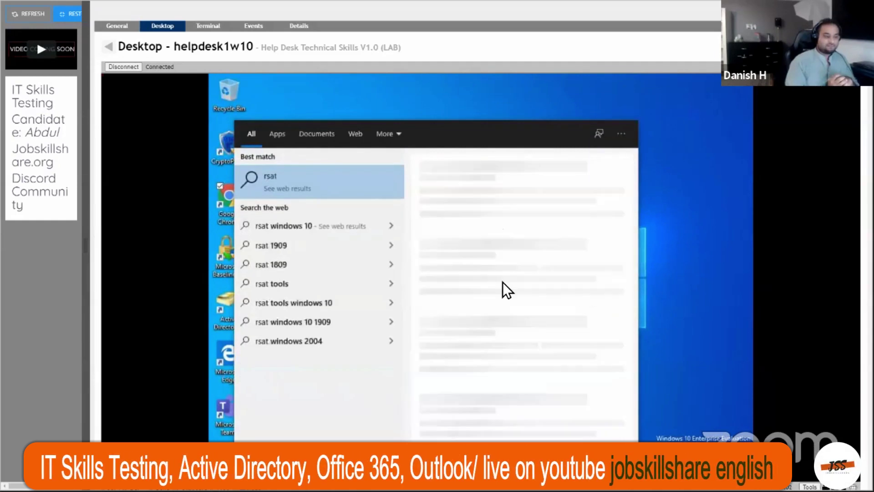
pyautogui.press('Escape')
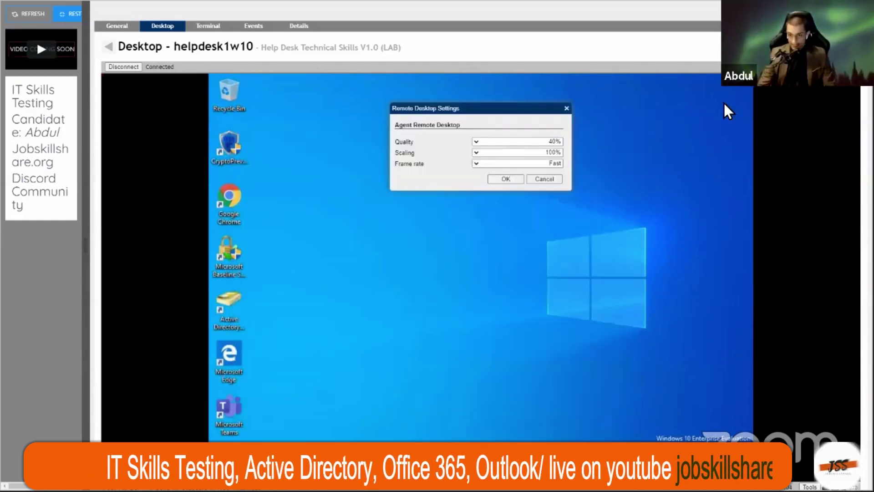
# Step: Raise the remote desktop quality to 90% and collapse the side panel
pyautogui.click(553, 142)
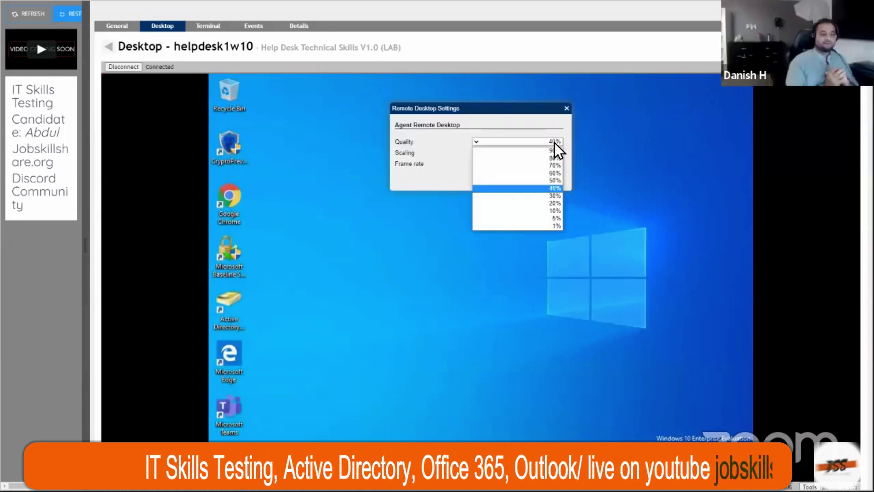
pyautogui.click(555, 157)
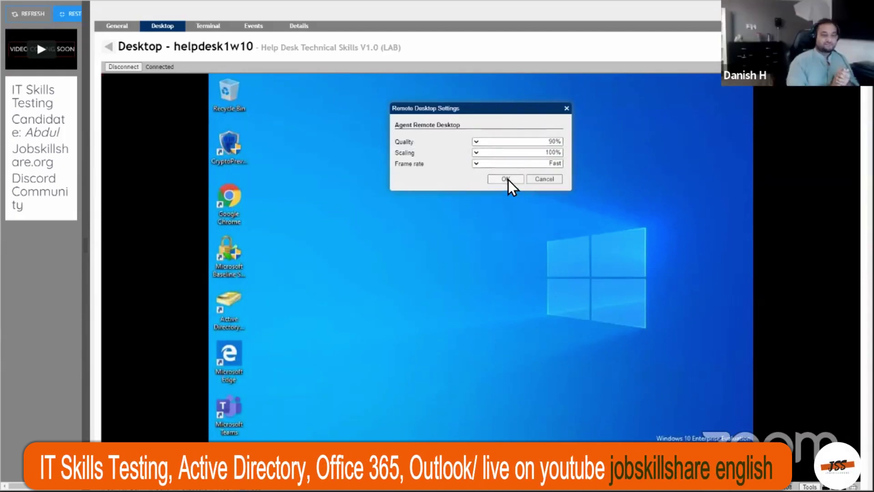
pyautogui.click(506, 179)
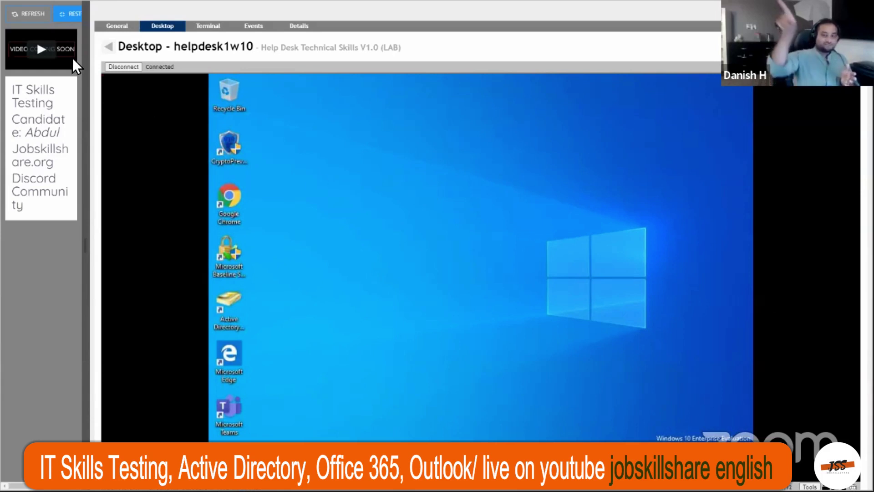
pyautogui.click(85, 246)
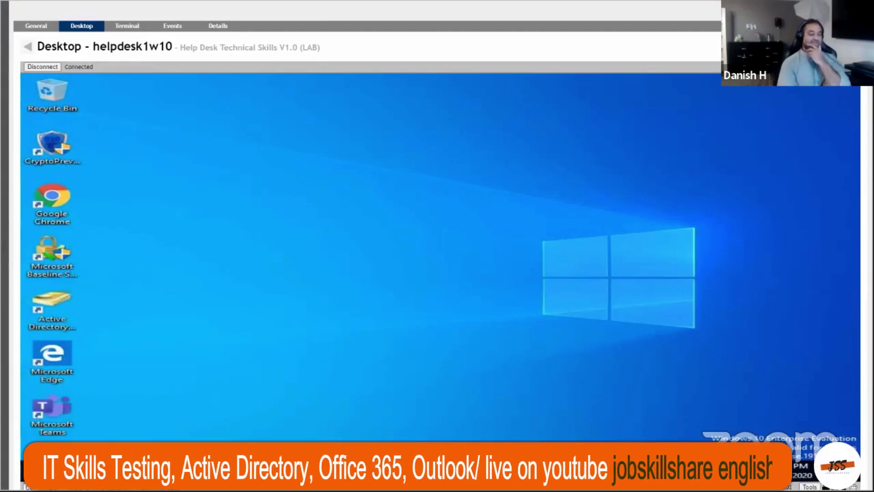
pyautogui.click(114, 473)
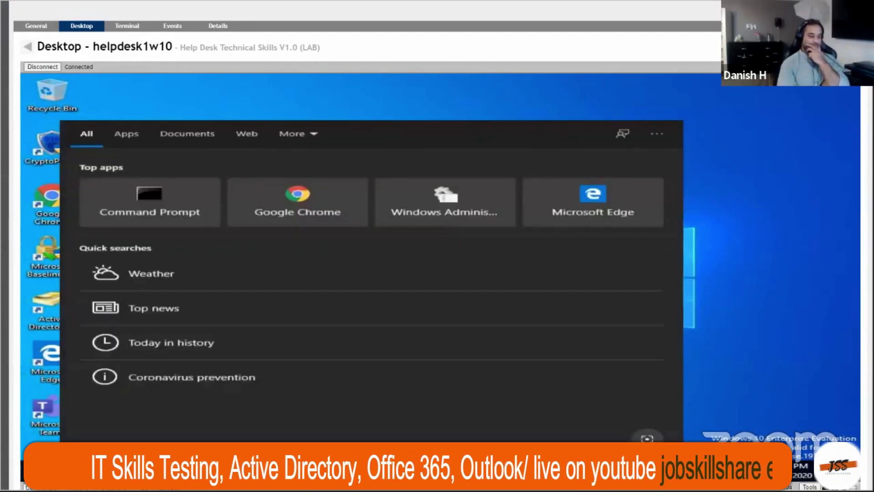
pyautogui.write('rsat')
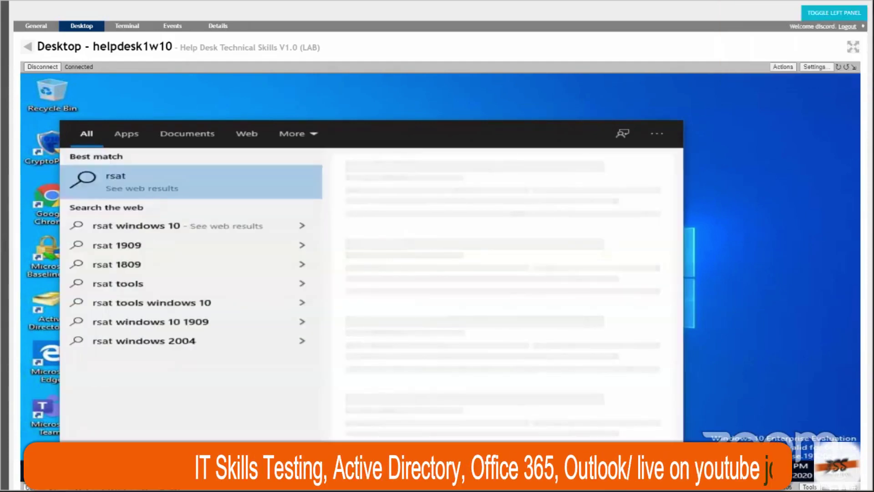
pyautogui.press('BackSpace')
pyautogui.press('BackSpace')
pyautogui.press('BackSpace')
pyautogui.press('BackSpace')
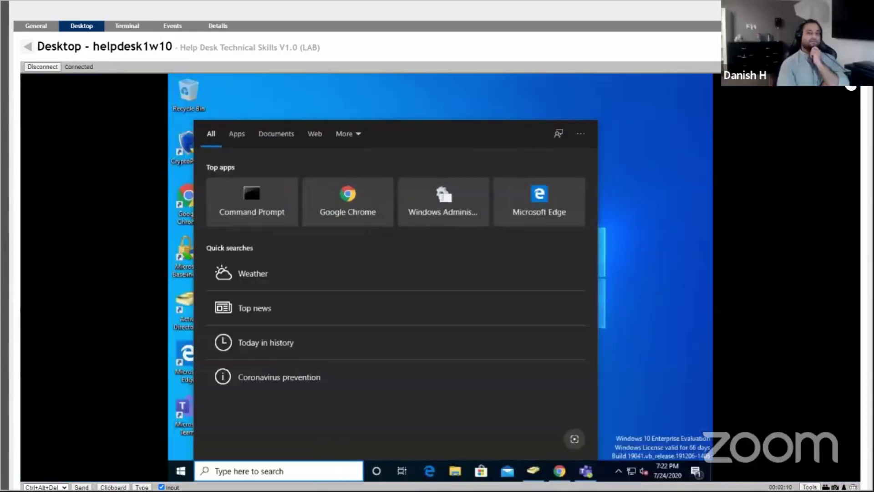
pyautogui.click(660, 259)
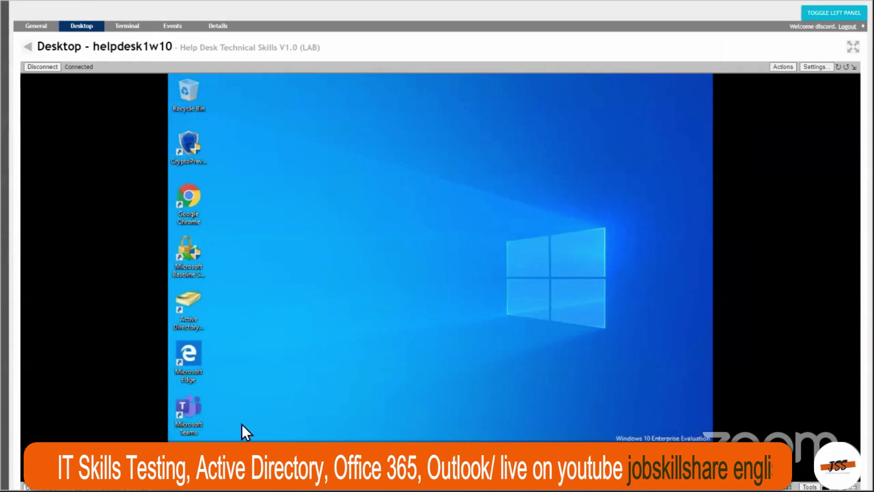
# Step: Launch Active Directory Users and Computers and show the chai.coffee Users container
pyautogui.doubleClick(179, 297)
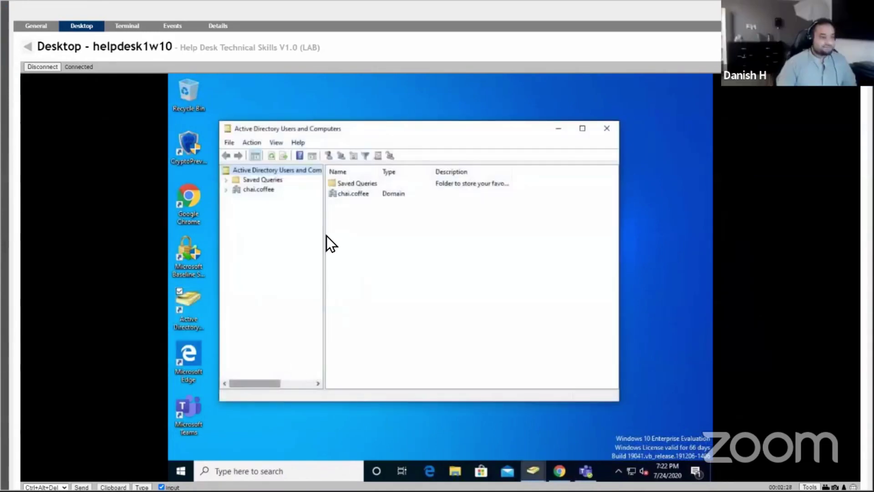
pyautogui.click(227, 190)
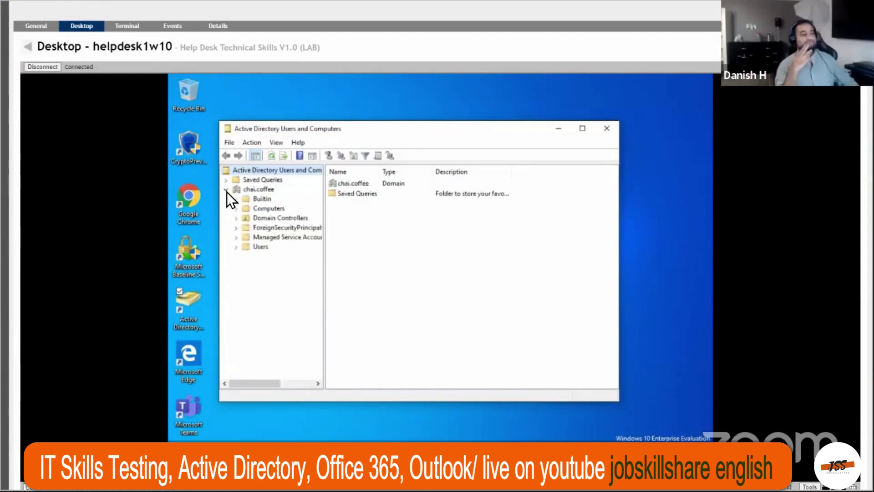
pyautogui.click(250, 250)
pyautogui.moveTo(613, 225); pyautogui.dragTo(603, 274)
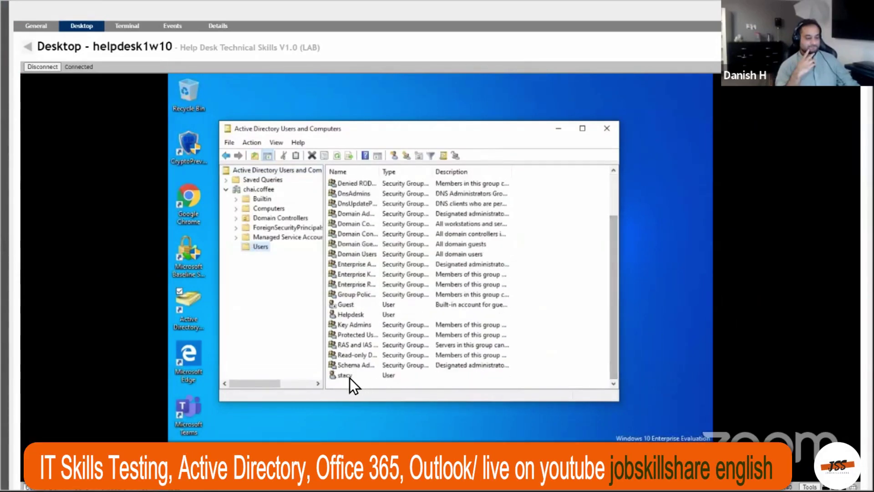
# Step: View and close user stacy's Properties, then bring up the Users container's actions
pyautogui.doubleClick(350, 377)
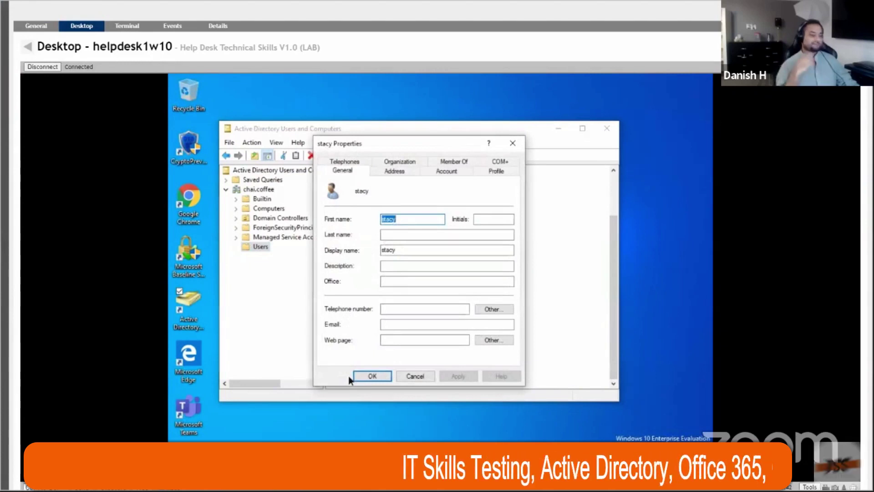
pyautogui.click(511, 144)
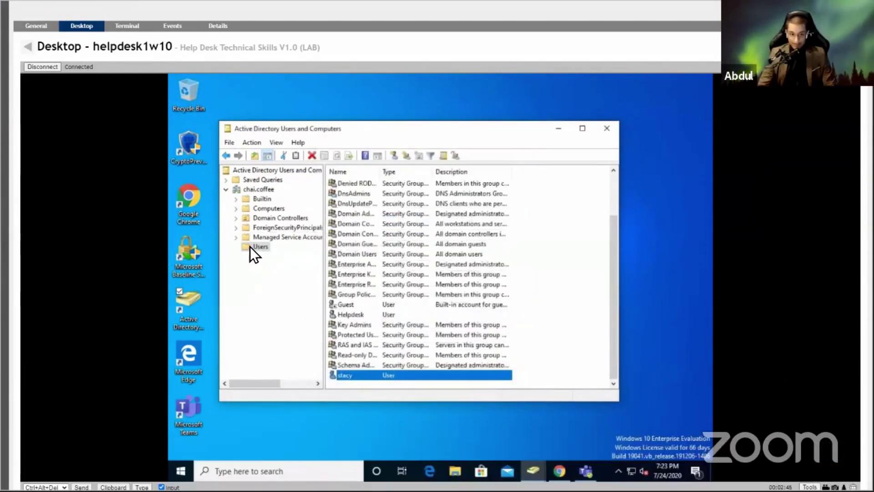
pyautogui.rightClick(250, 247)
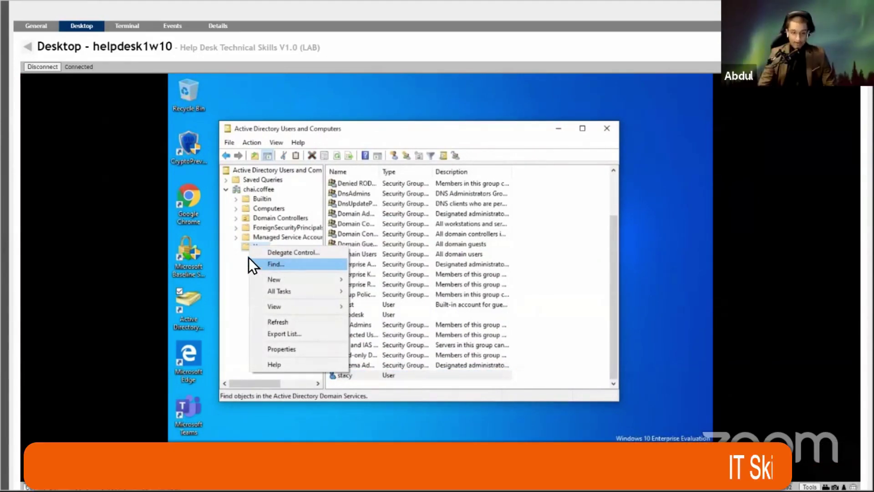
# Step: Find the name 'stacy' across the Entire Directory, returning the single user stacy
pyautogui.click(276, 264)
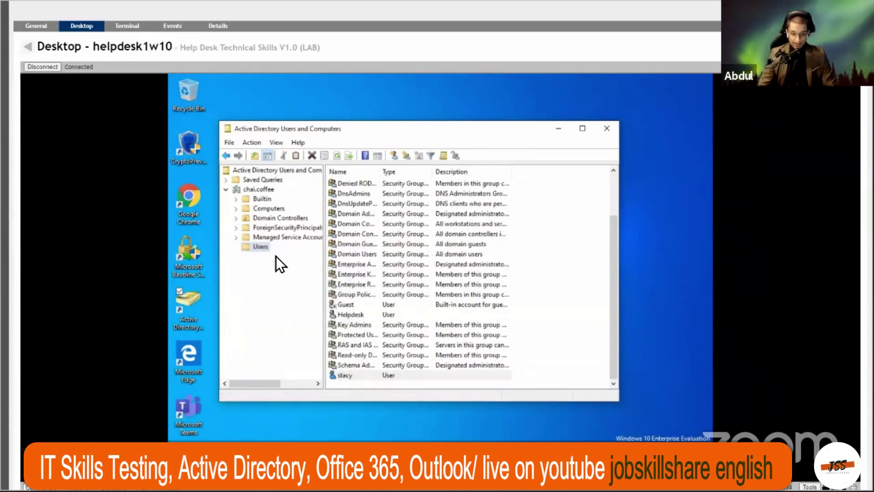
pyautogui.click(427, 194)
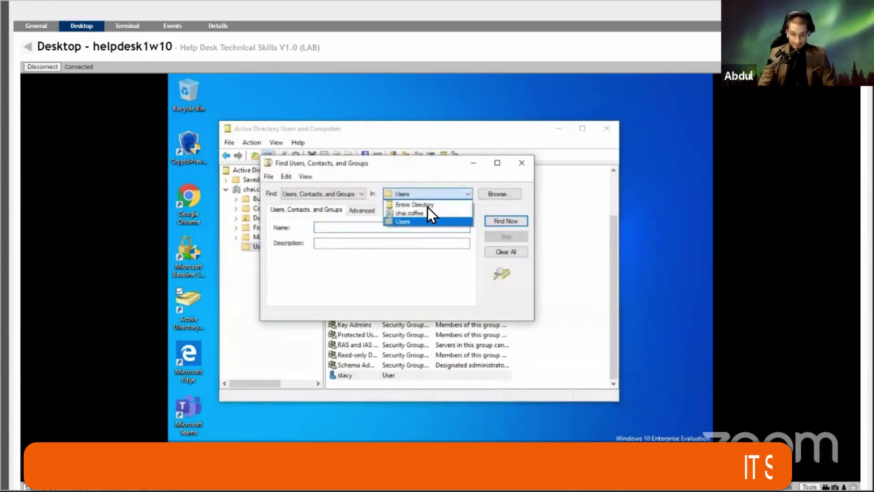
pyautogui.click(427, 206)
pyautogui.click(392, 227)
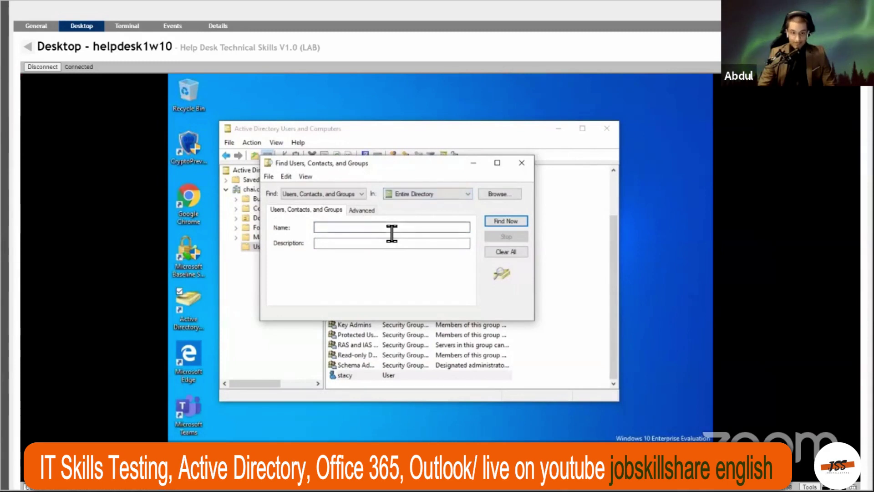
pyautogui.write('stacy')
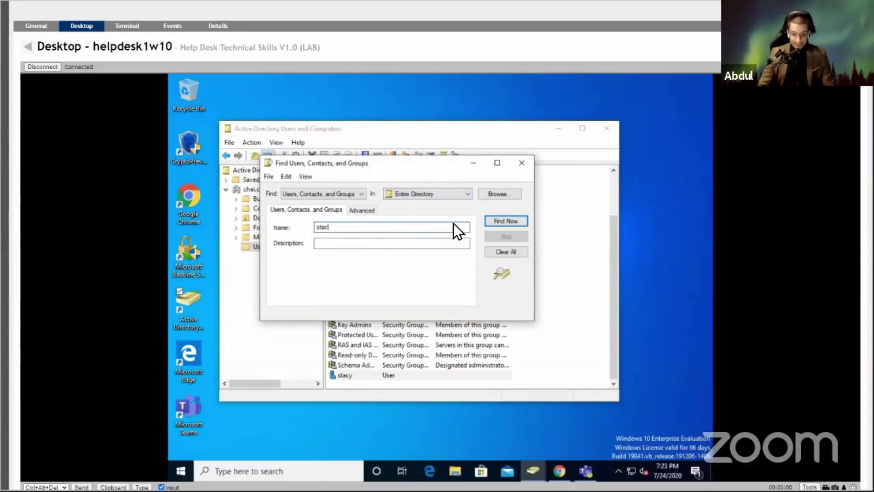
pyautogui.click(496, 221)
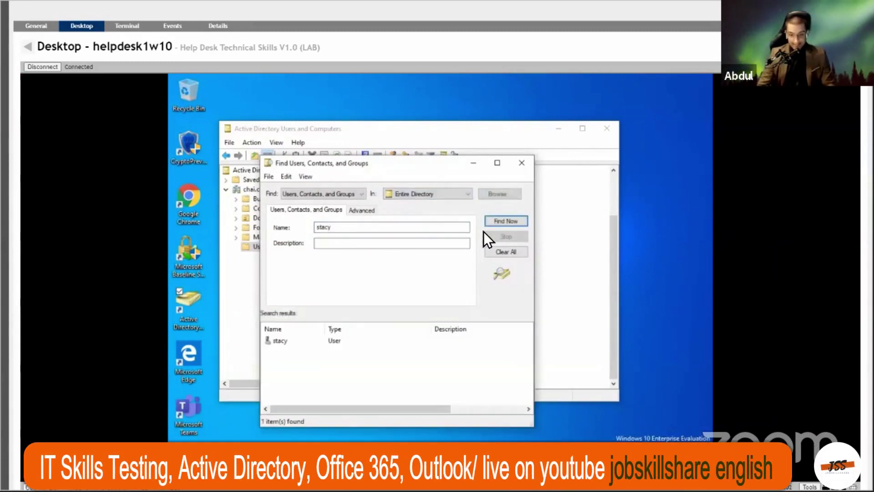
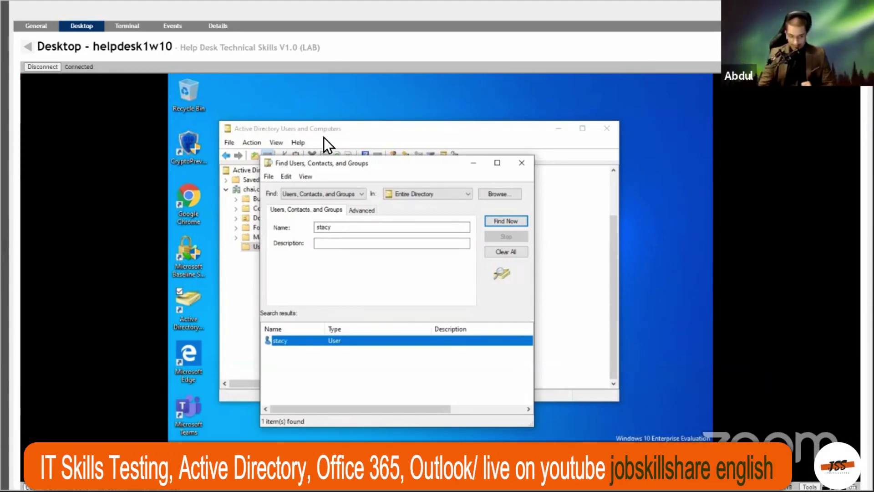
# Step: Close the earlier user search, show the Computers container, and start a new Find from Users
pyautogui.moveTo(445, 169); pyautogui.dragTo(582, 168)
pyautogui.click(594, 162)
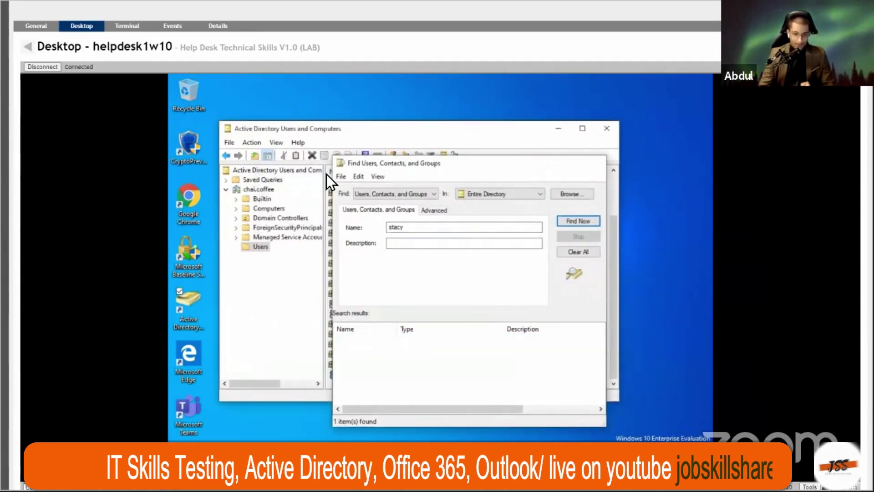
pyautogui.click(250, 208)
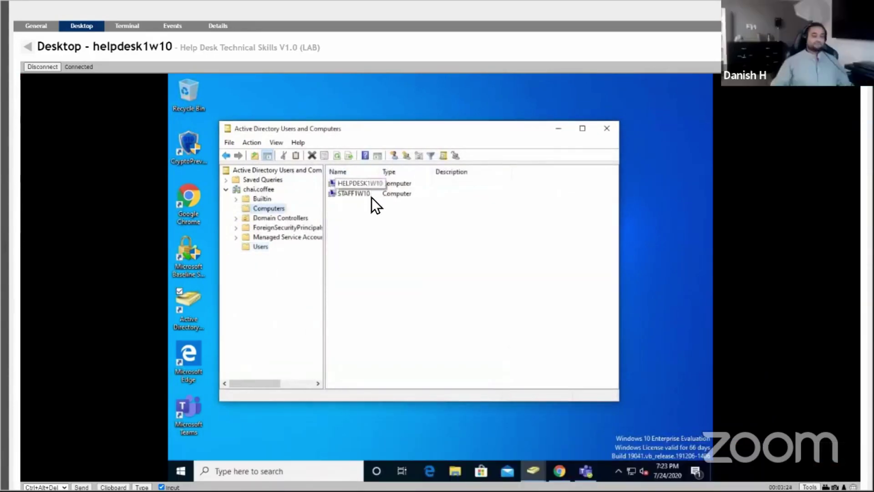
pyautogui.rightClick(257, 248)
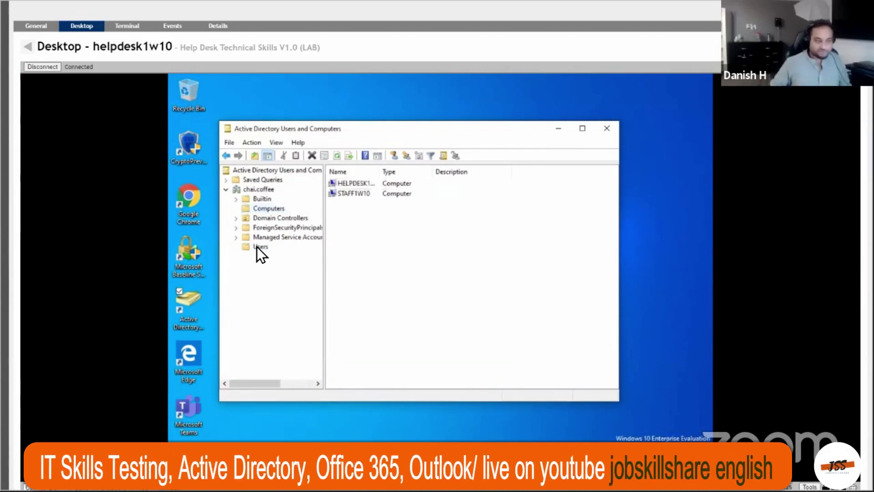
pyautogui.click(272, 263)
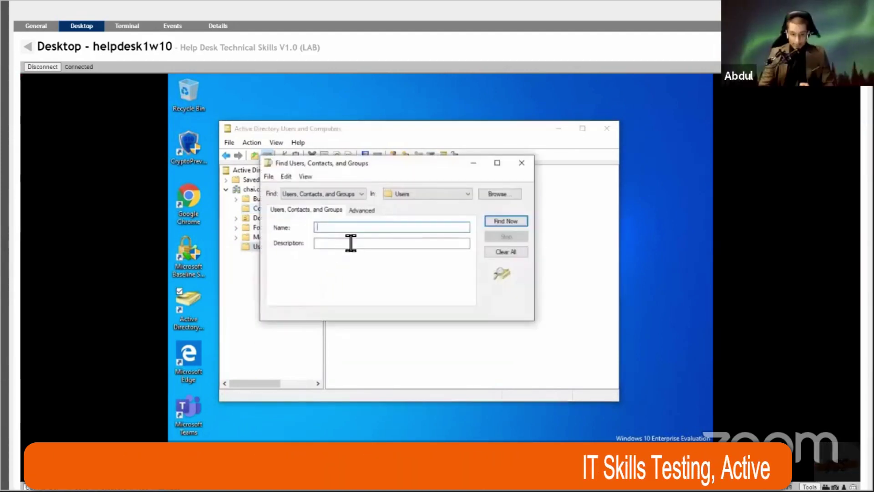
# Step: Search the Entire Directory for the name 'staff', which finds 0 items
pyautogui.click(394, 194)
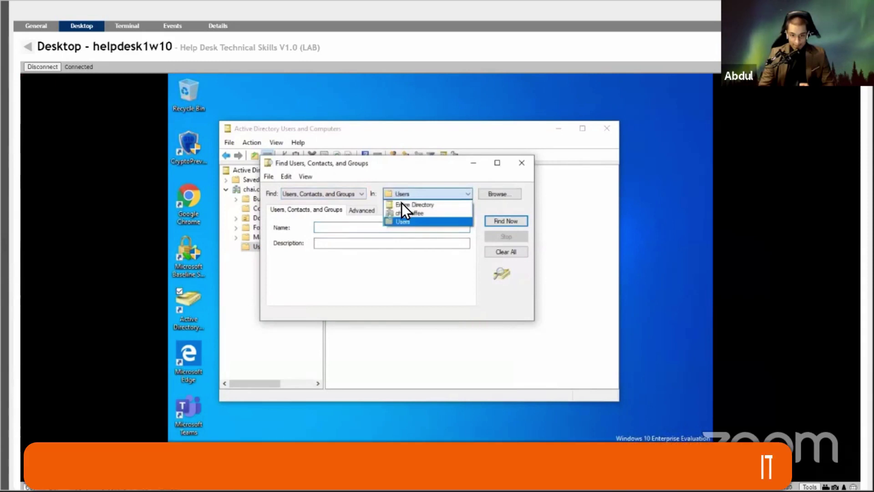
pyautogui.click(402, 205)
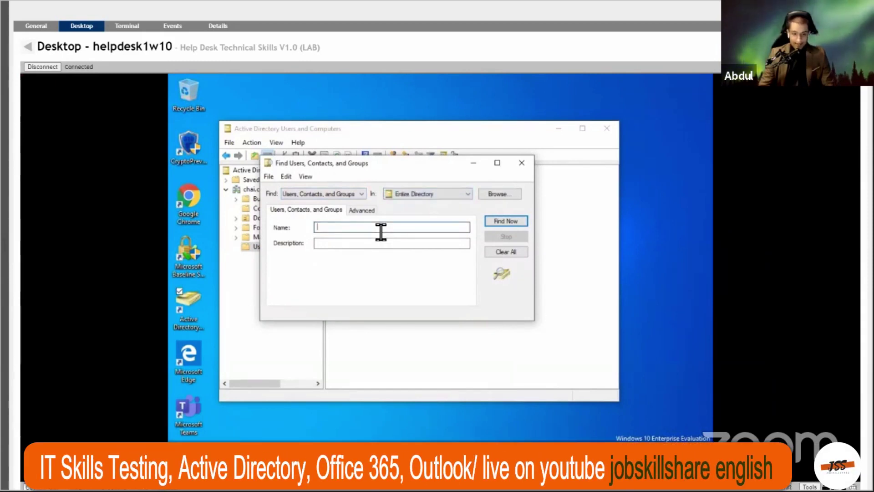
pyautogui.click(377, 229)
pyautogui.write('staff')
pyautogui.press('Return')
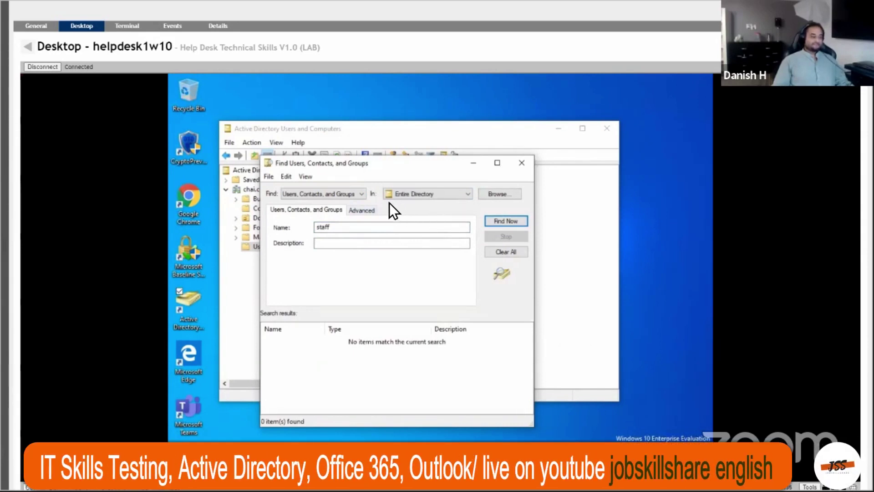
pyautogui.click(361, 210)
pyautogui.click(329, 210)
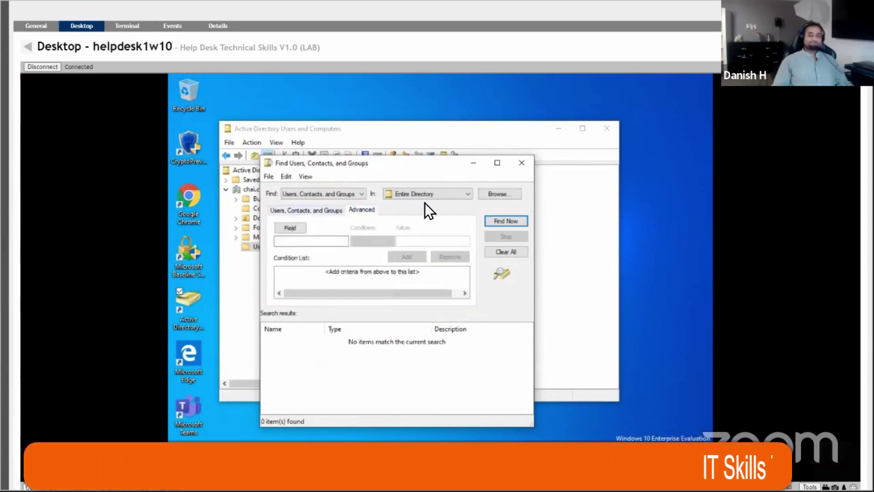
pyautogui.click(360, 194)
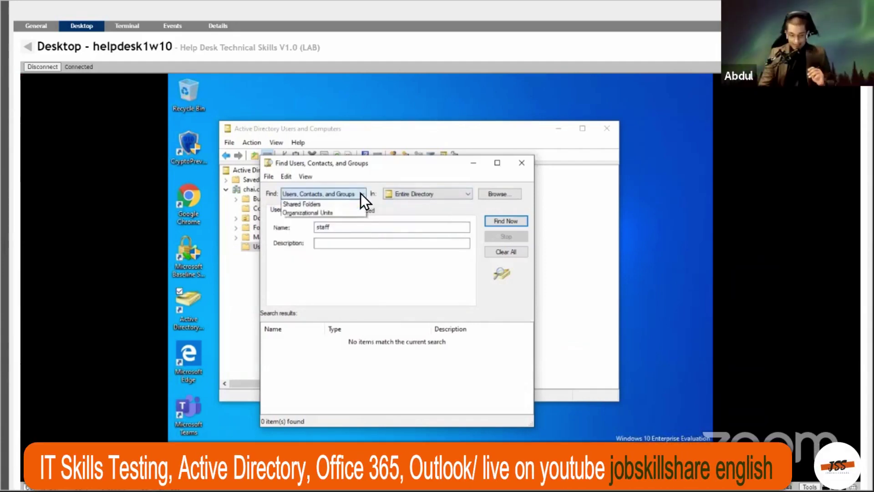
pyautogui.click(361, 194)
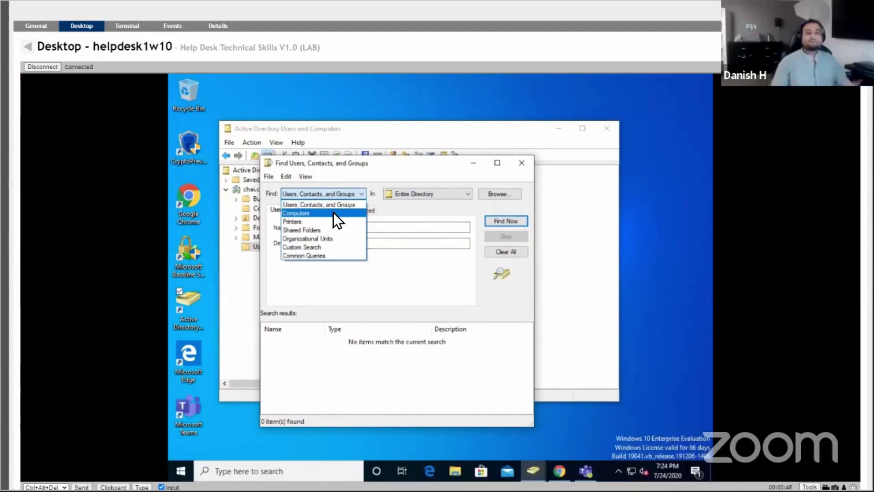
# Step: Switch the Find type to Computers and search 'staff', returning computer STAFF1W10
pyautogui.click(301, 230)
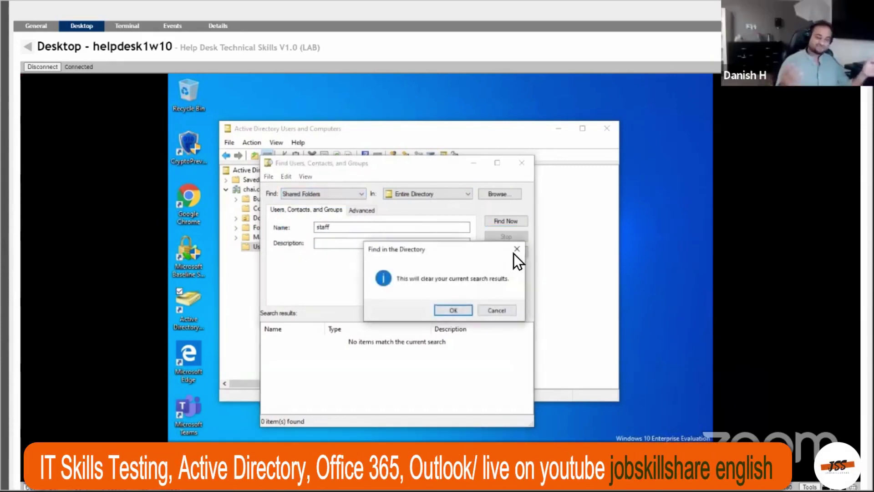
pyautogui.click(491, 311)
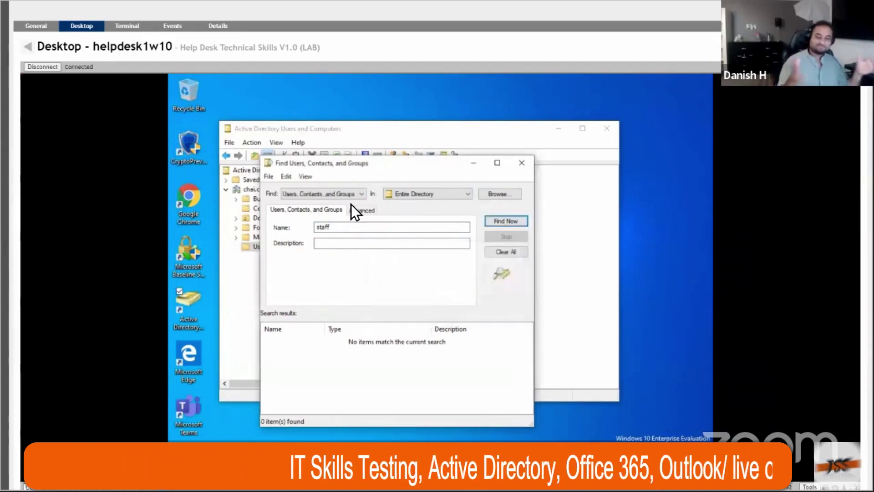
pyautogui.click(343, 197)
pyautogui.click(342, 214)
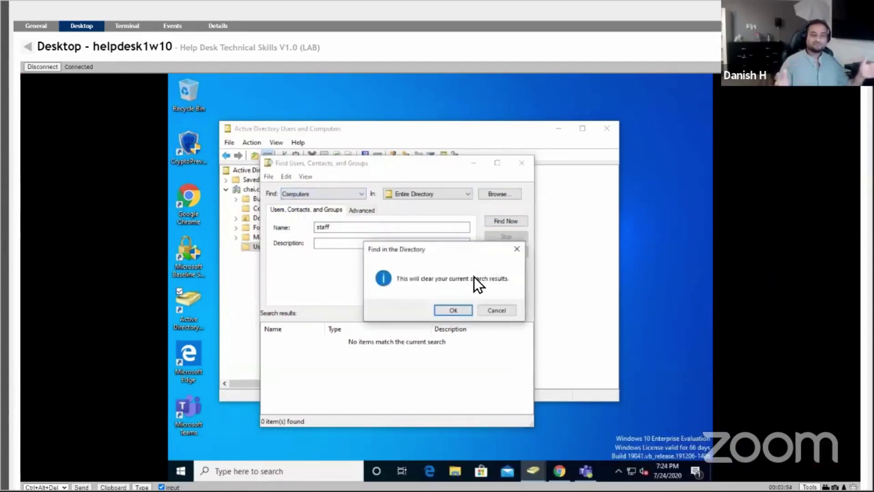
pyautogui.click(451, 310)
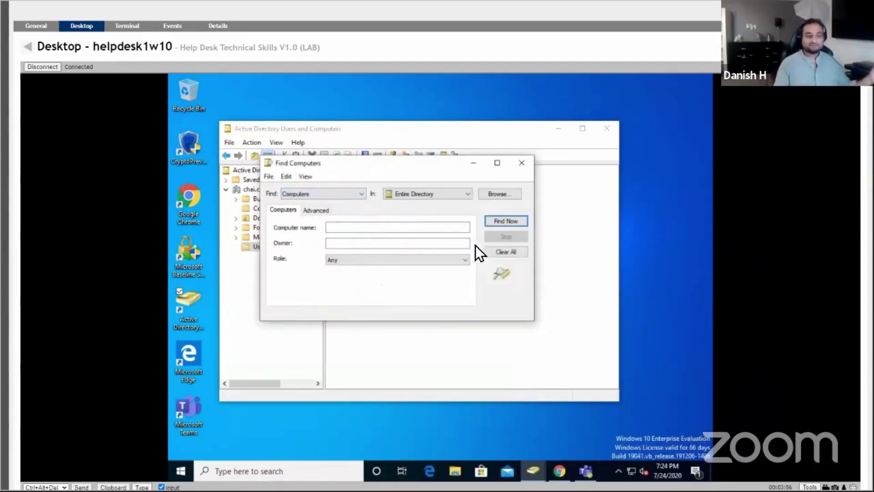
pyautogui.click(402, 228)
pyautogui.write('staff')
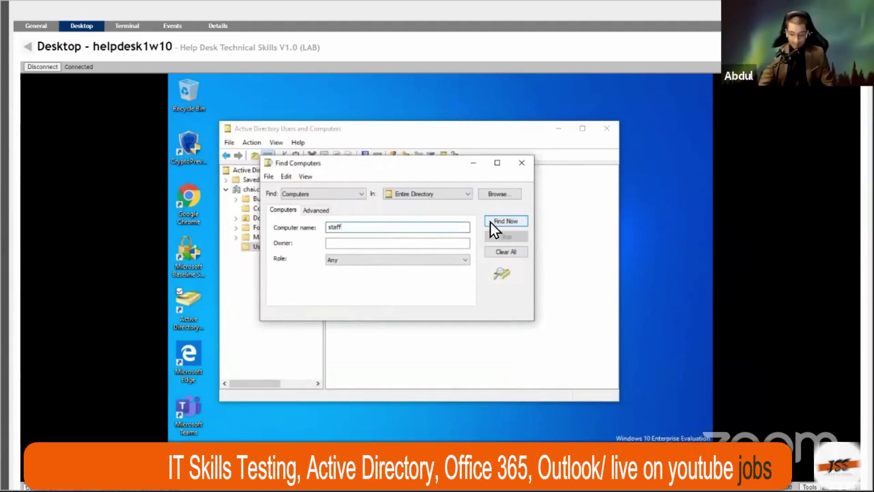
pyautogui.click(499, 223)
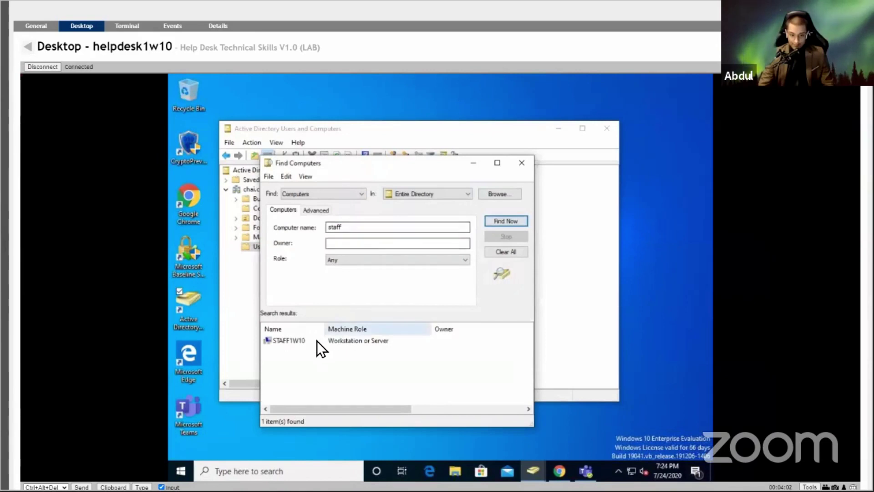
# Step: Select the found computer STAFF1W10 in the Find Computers results
pyautogui.click(317, 341)
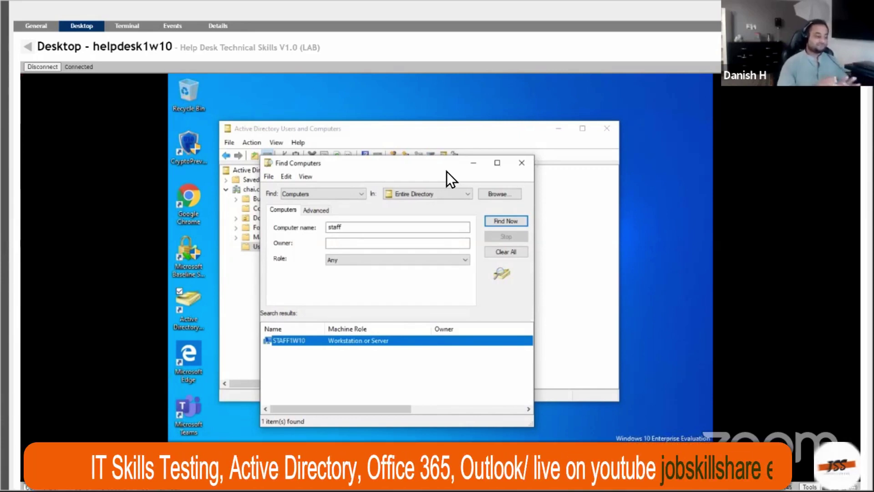
pyautogui.click(513, 164)
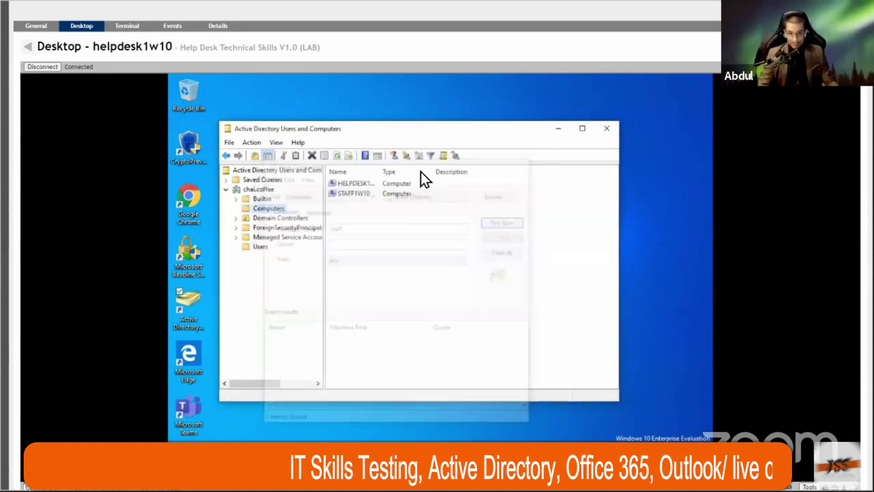
pyautogui.click(395, 159)
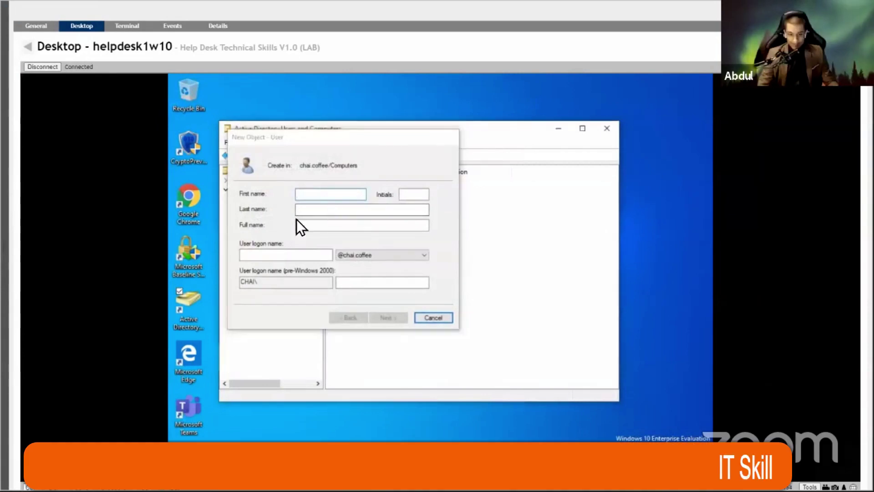
pyautogui.press('Escape')
pyautogui.rightClick(255, 247)
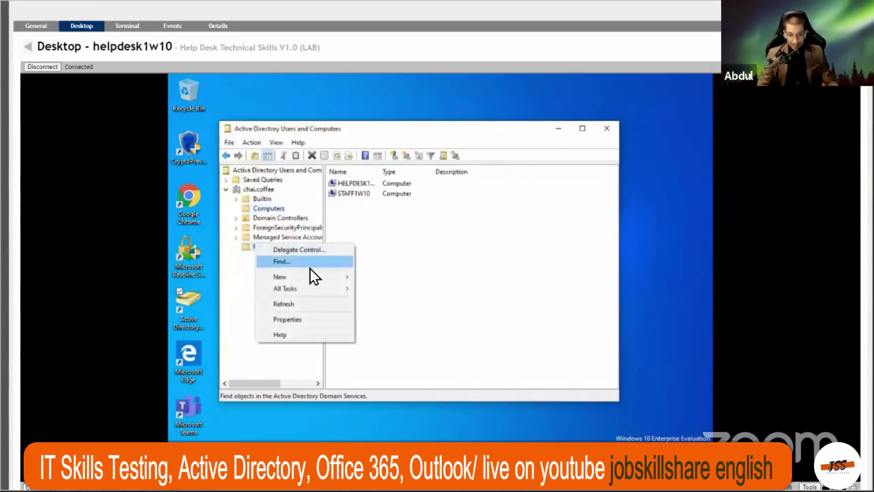
pyautogui.moveTo(333, 275)
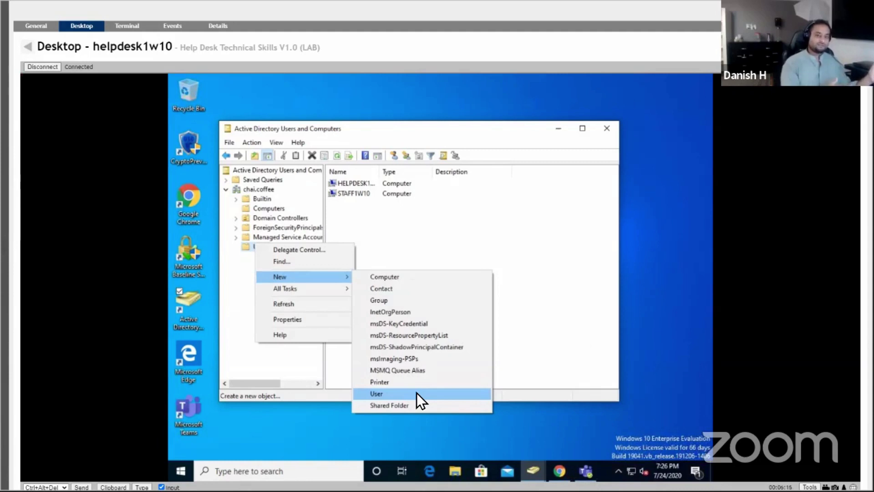
pyautogui.click(304, 370)
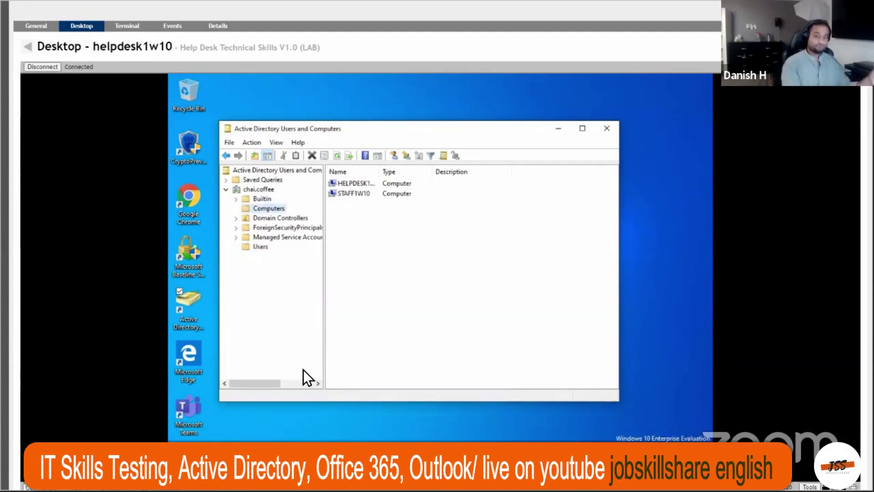
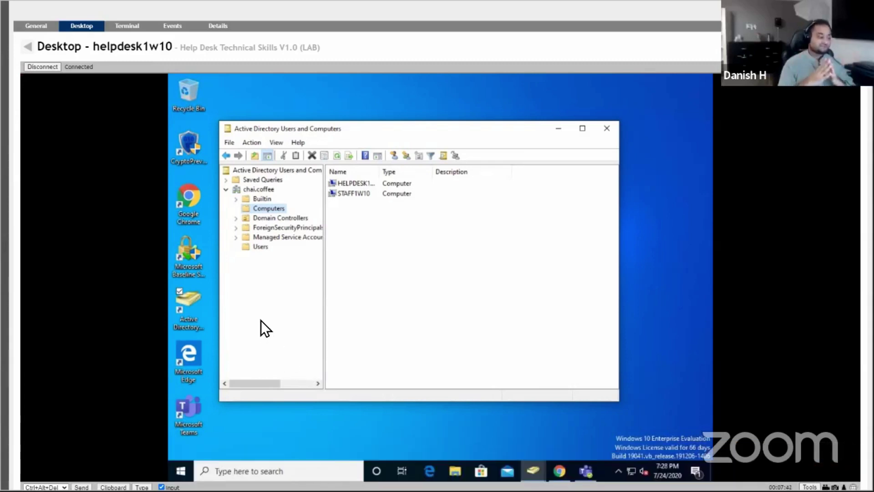
# Step: Show the chai.coffee Users container and open the context menu of the new user at the bottom
pyautogui.click(260, 246)
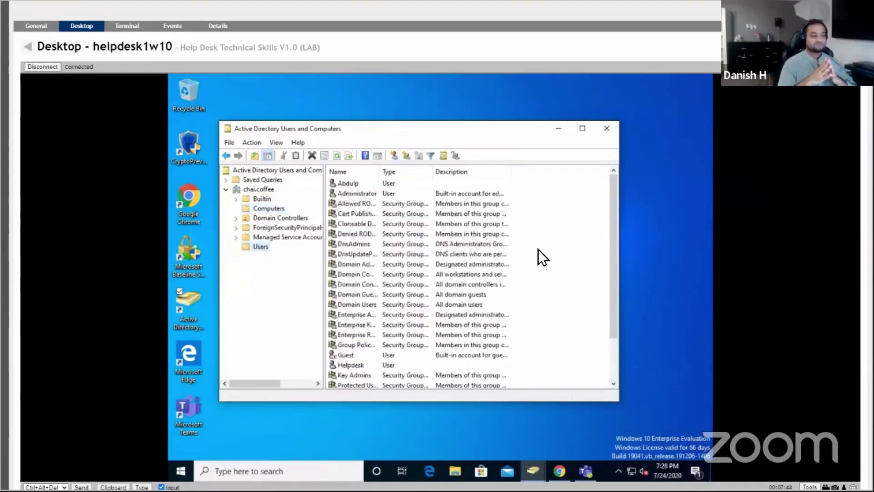
pyautogui.moveTo(610, 231); pyautogui.dragTo(609, 273)
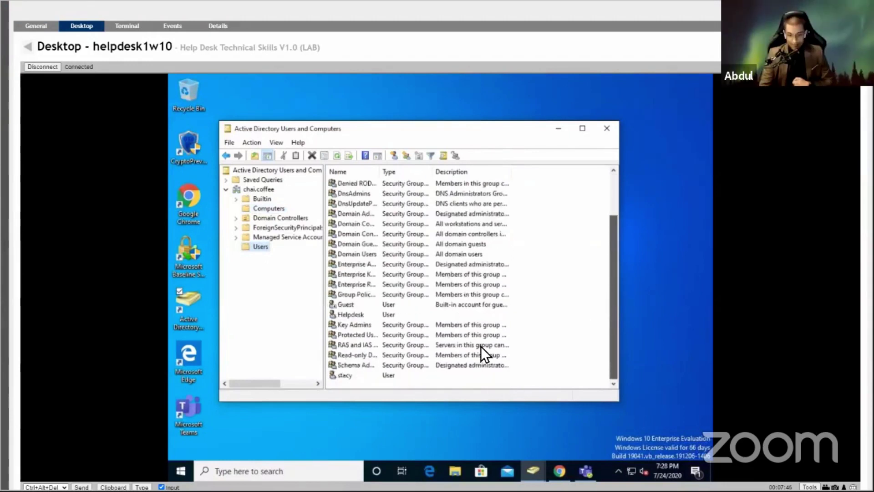
pyautogui.click(349, 375)
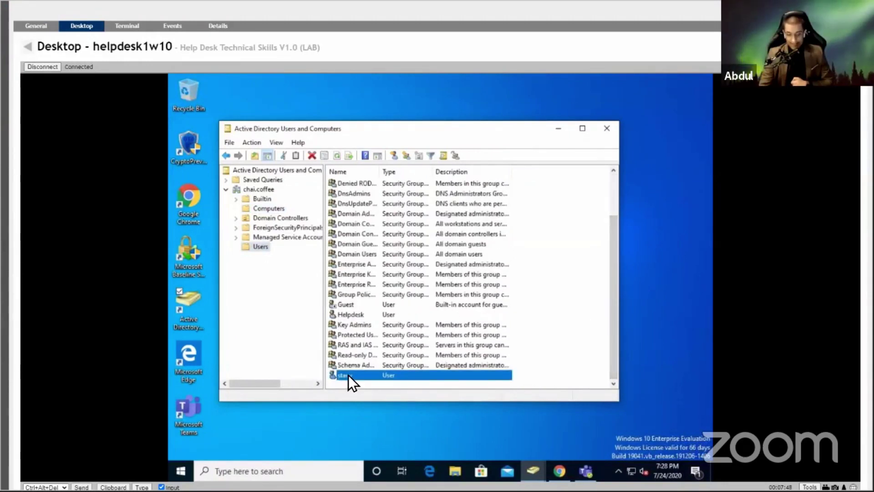
pyautogui.rightClick(348, 376)
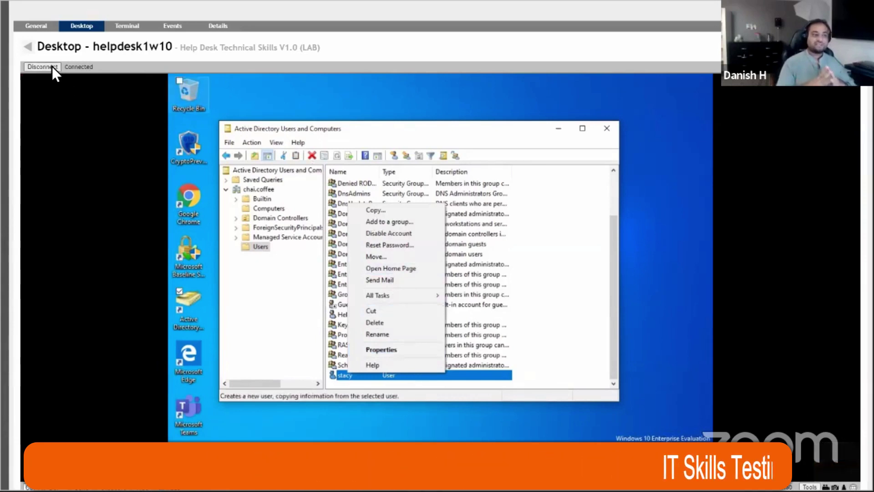
# Step: Reopen the helpdesk1w10 desktop, close its open menus, and return to the My Devices overview
pyautogui.click(27, 47)
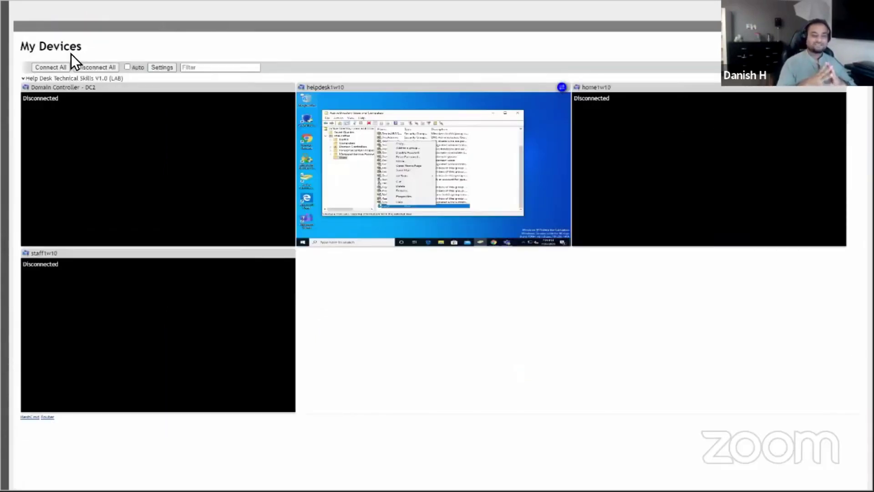
pyautogui.rightClick(387, 130)
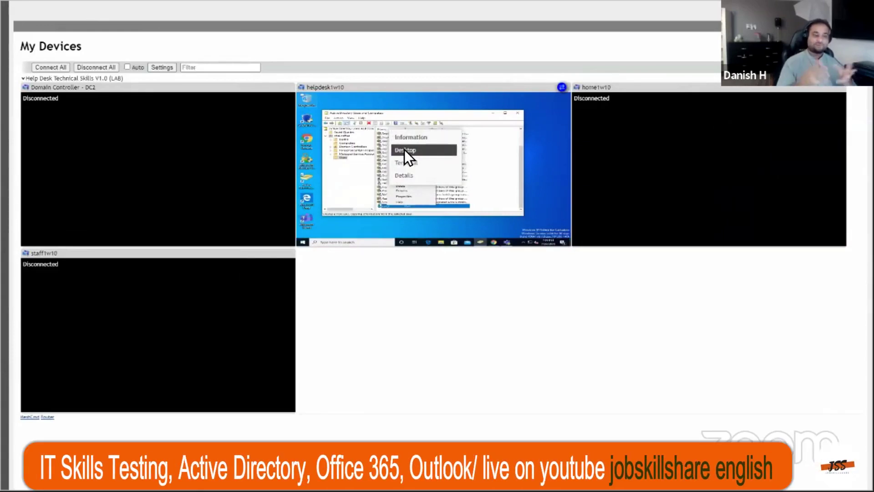
pyautogui.click(404, 150)
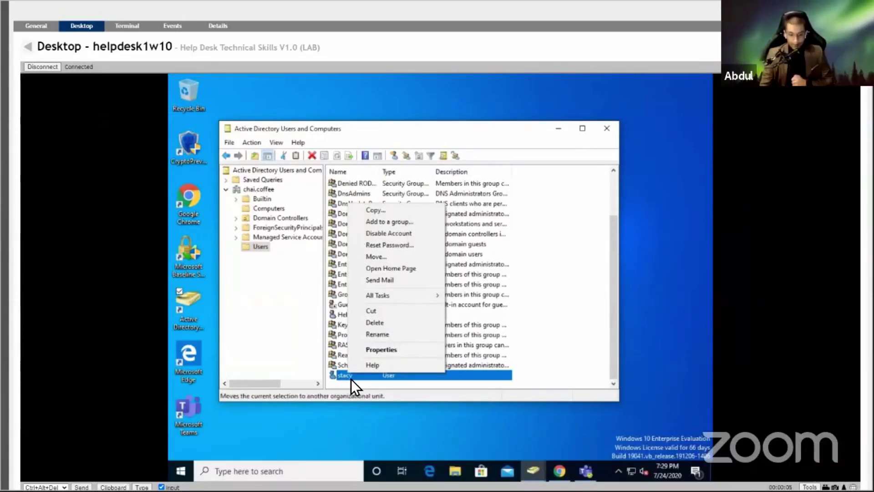
pyautogui.press('m')
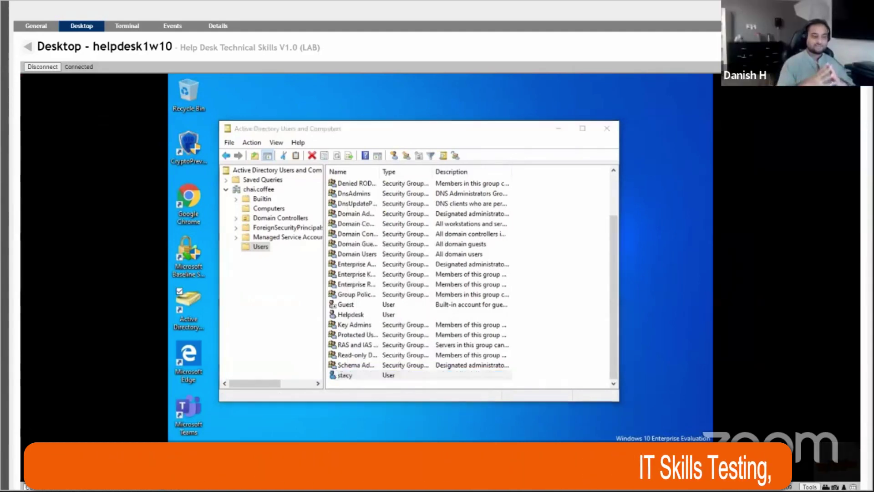
pyautogui.click(181, 470)
pyautogui.moveTo(179, 353)
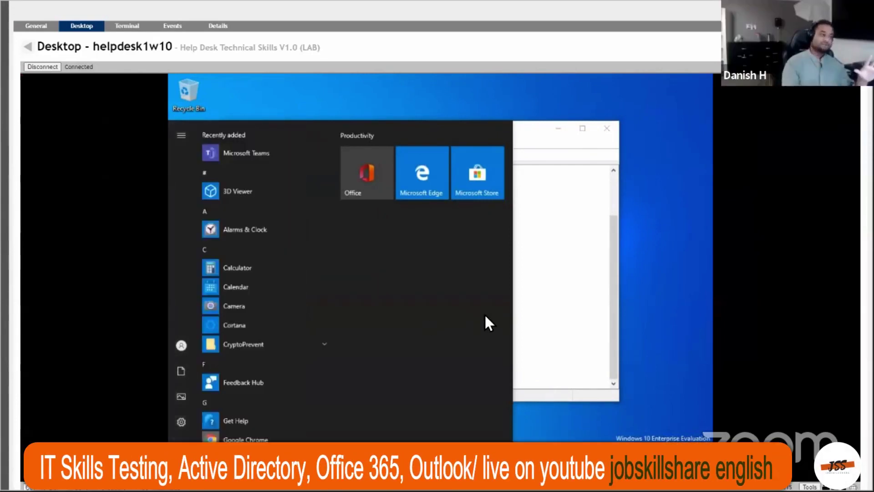
pyautogui.click(29, 47)
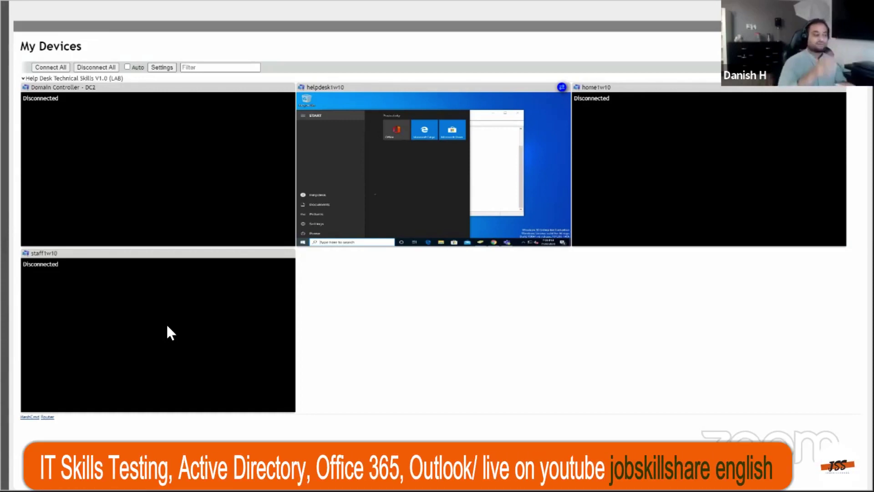
# Step: Open the staff1w10 machine's desktop from its tile on My Devices
pyautogui.rightClick(161, 320)
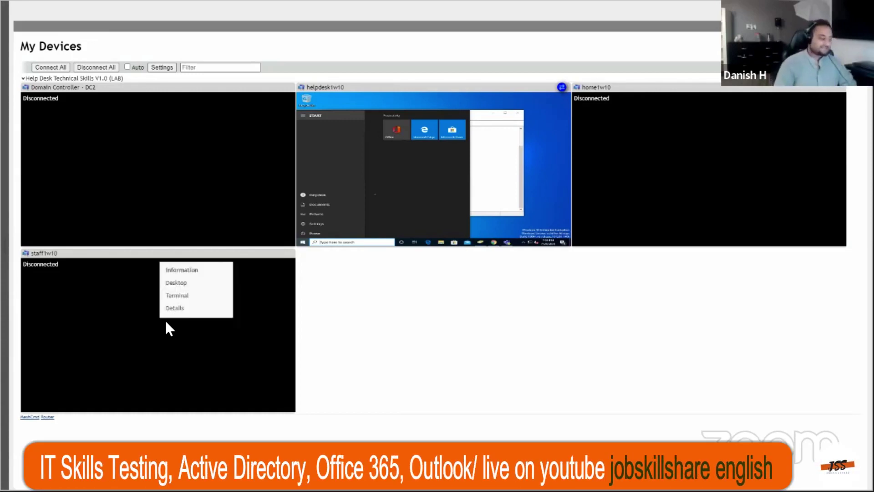
pyautogui.click(177, 283)
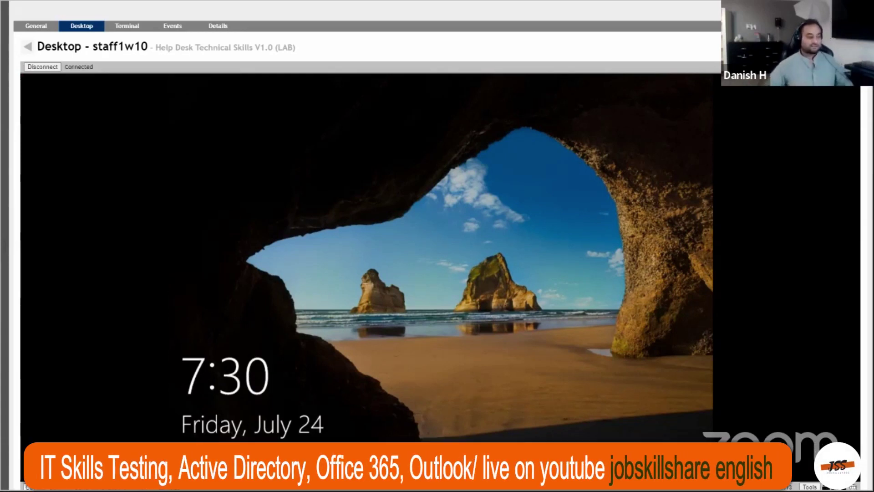
# Step: Sign in on staff1w10 as Other user with the new domain user's name and password
pyautogui.press('space')
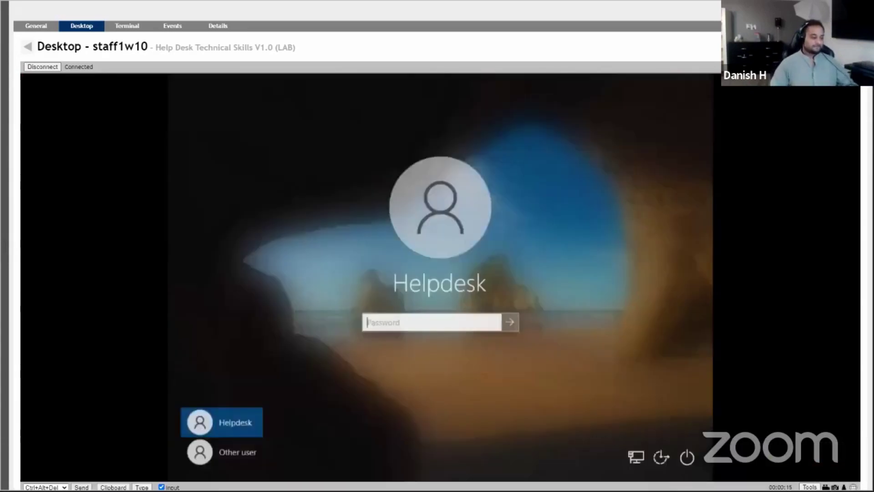
pyautogui.click(215, 448)
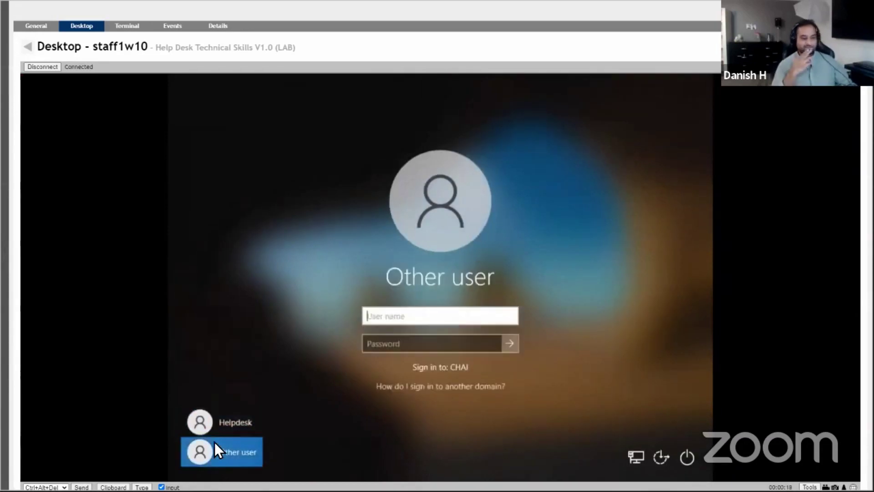
pyautogui.write('sta')
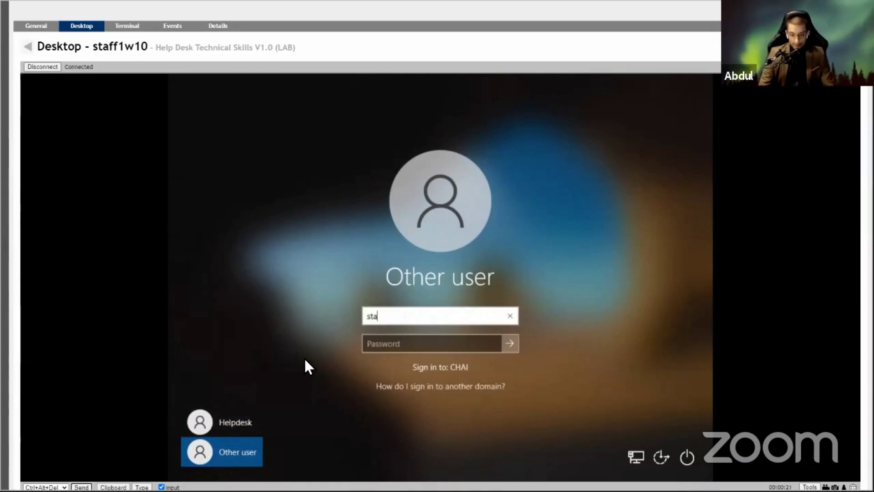
pyautogui.write('cy')
pyautogui.click(387, 347)
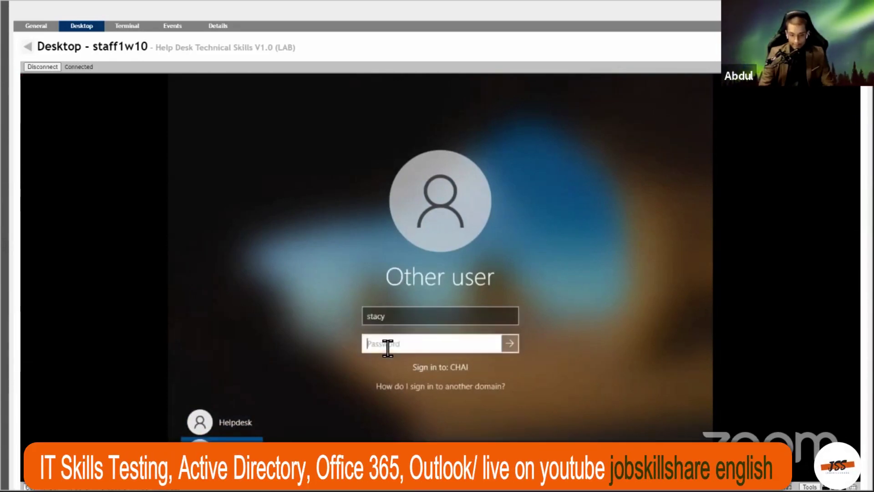
pyautogui.press('capslock')
pyautogui.press('capslock')
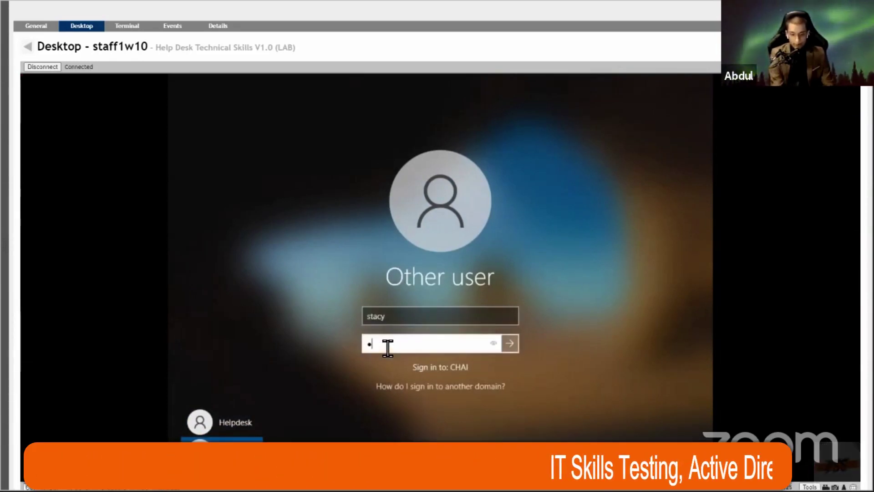
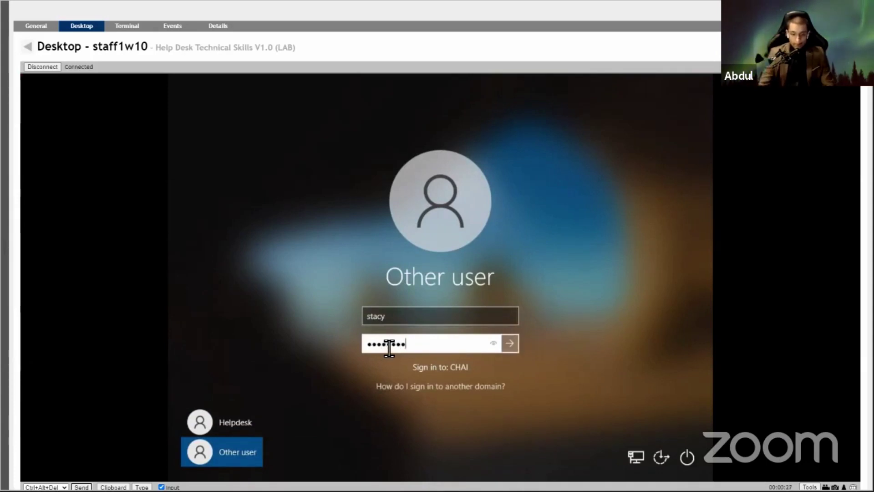
pyautogui.click(512, 342)
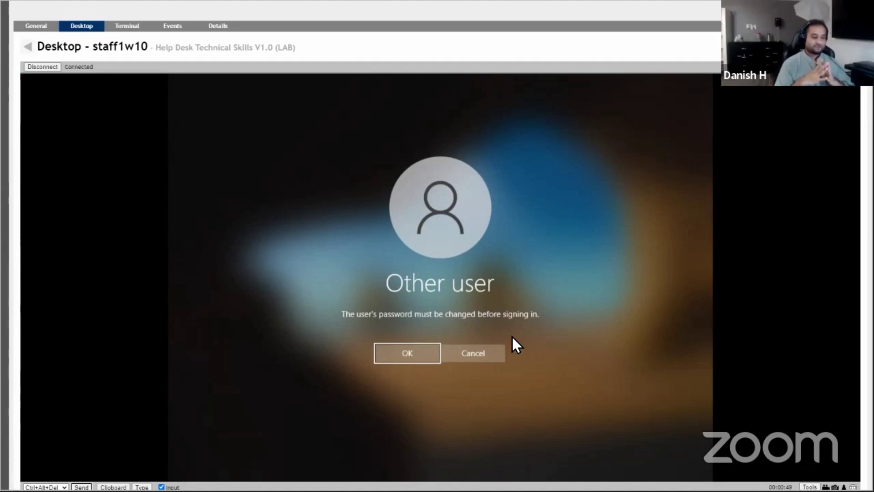
# Step: Accept the password-must-be-changed notice to reach the New password and Confirm password fields
pyautogui.click(408, 355)
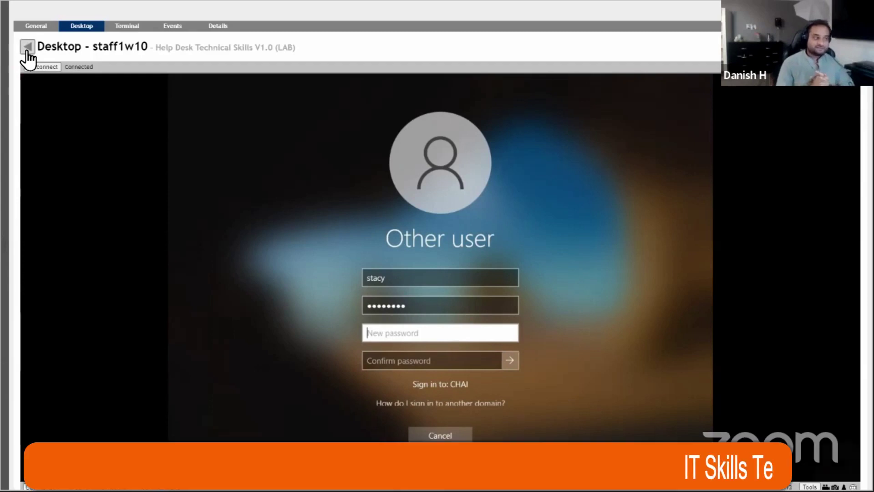
# Step: Reopen the helpdesk1w10 desktop and close the Start menu to reveal the Users list
pyautogui.click(26, 50)
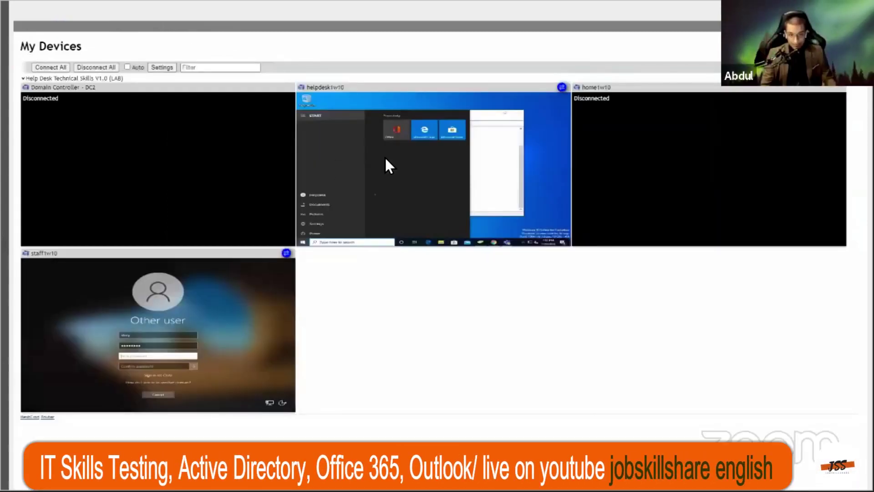
pyautogui.rightClick(384, 157)
pyautogui.click(395, 177)
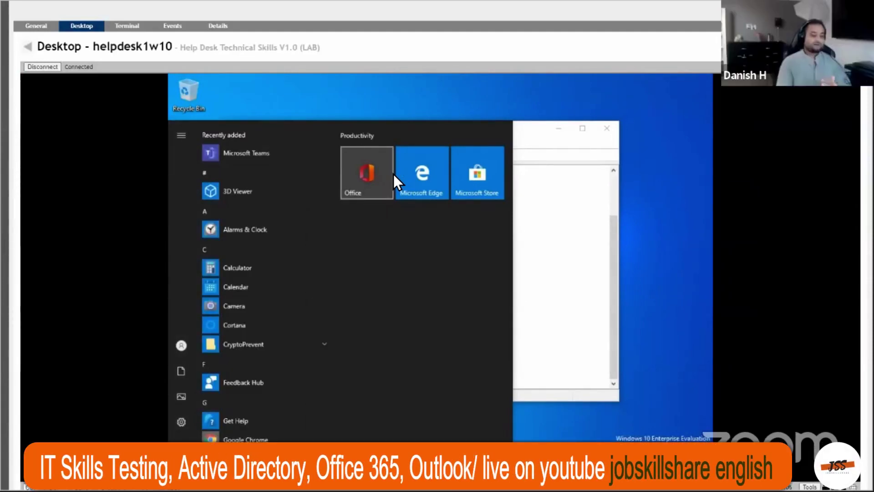
pyautogui.click(330, 105)
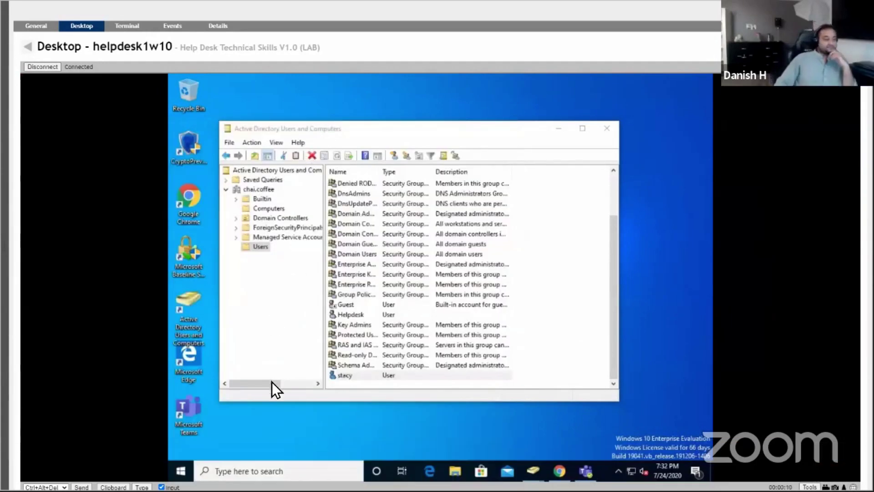
# Step: Open Windows Administrative Tools via search, reposition its window, and select Computer Management
pyautogui.click(276, 471)
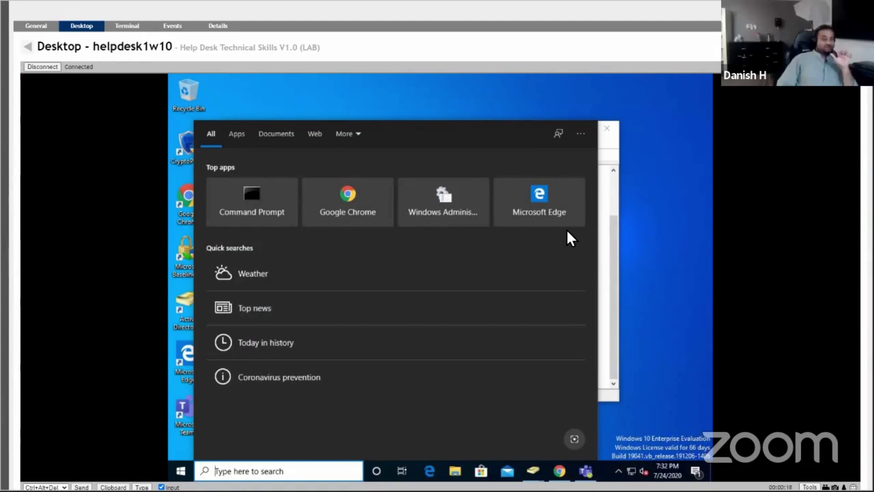
pyautogui.click(414, 195)
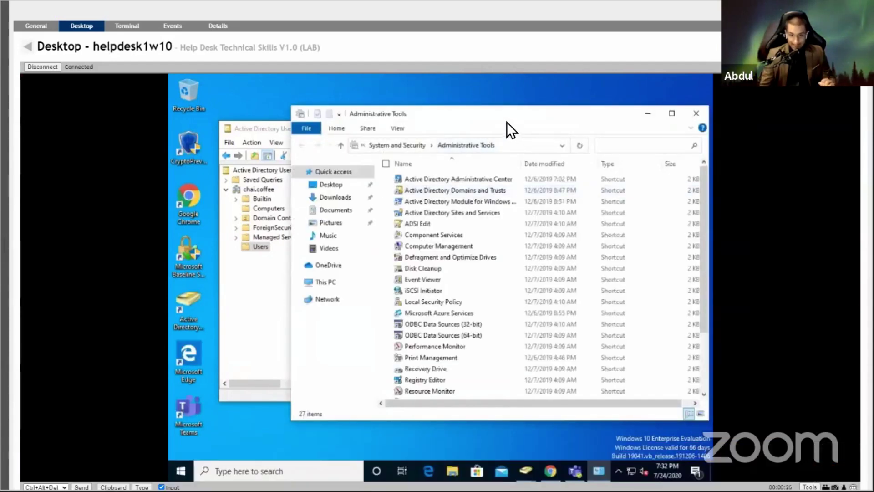
pyautogui.moveTo(485, 118); pyautogui.dragTo(440, 113)
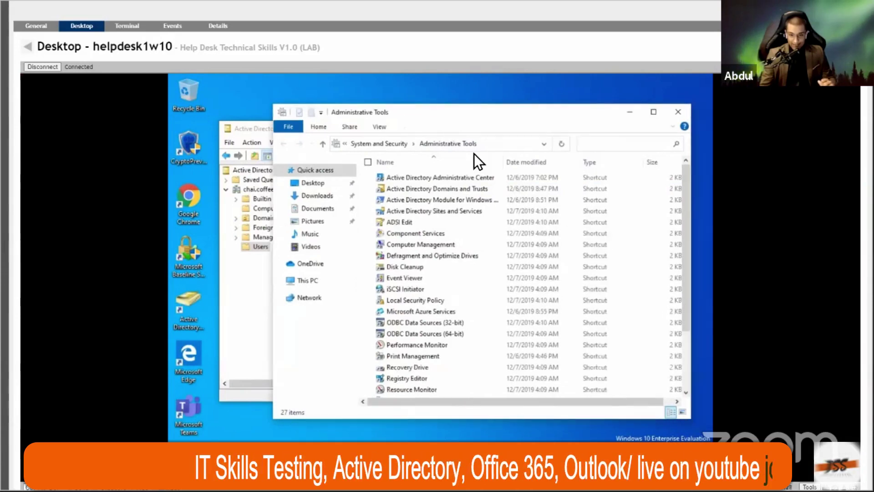
pyautogui.moveTo(659, 193); pyautogui.dragTo(642, 186)
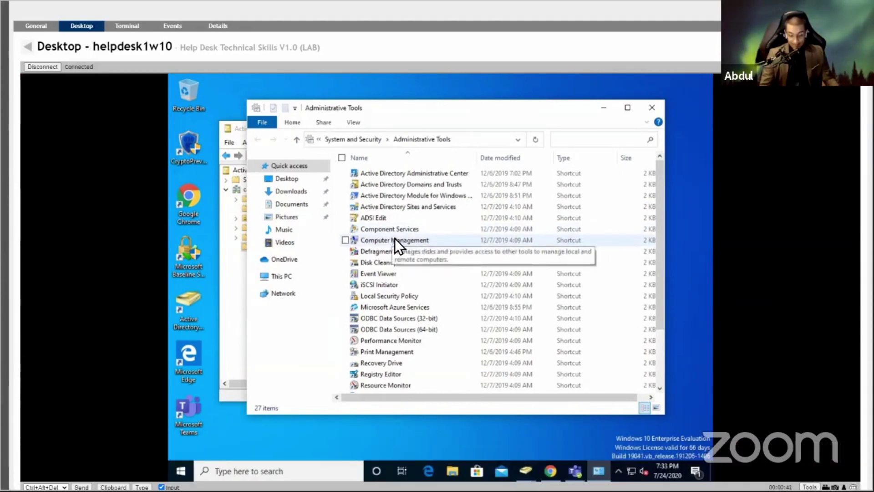
pyautogui.click(395, 239)
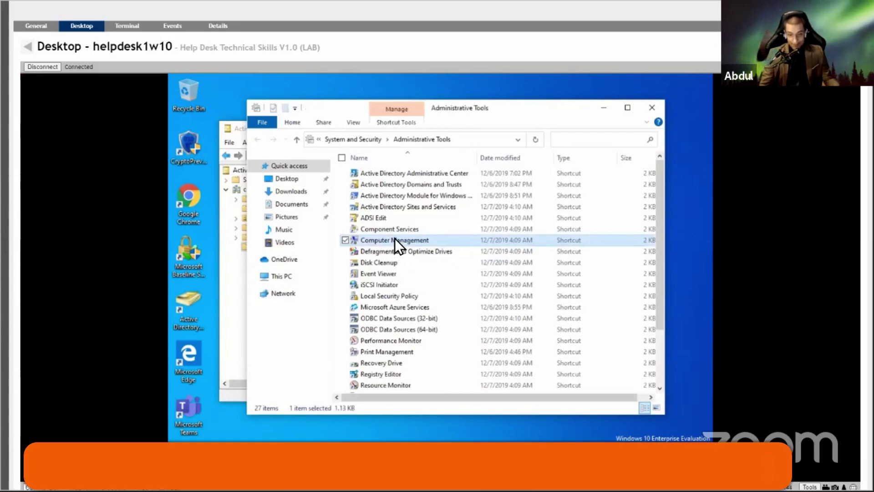
pyautogui.doubleClick(395, 240)
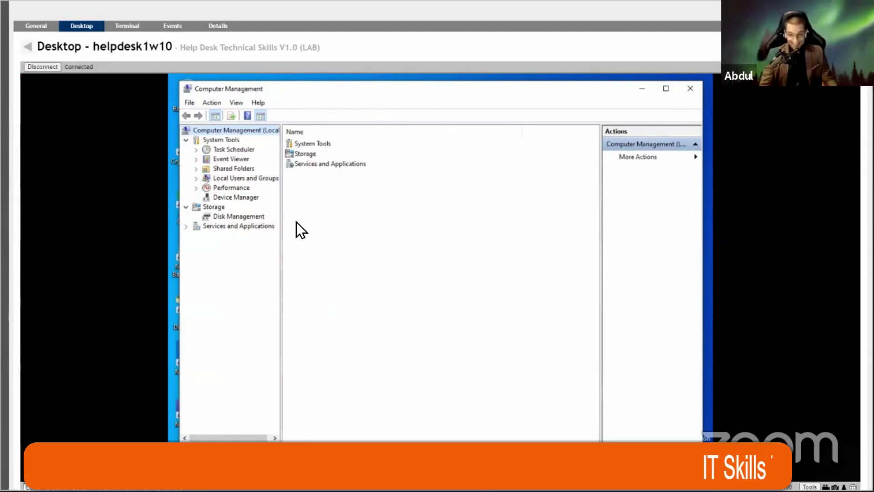
pyautogui.click(690, 96)
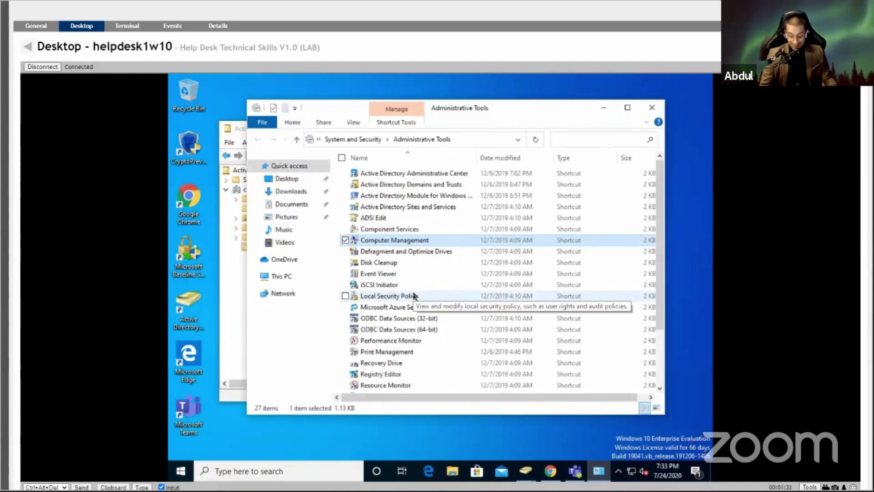
# Step: Open Local Security Policy's Password Policy, widen the window, then view Account Lockout Policy
pyautogui.click(413, 294)
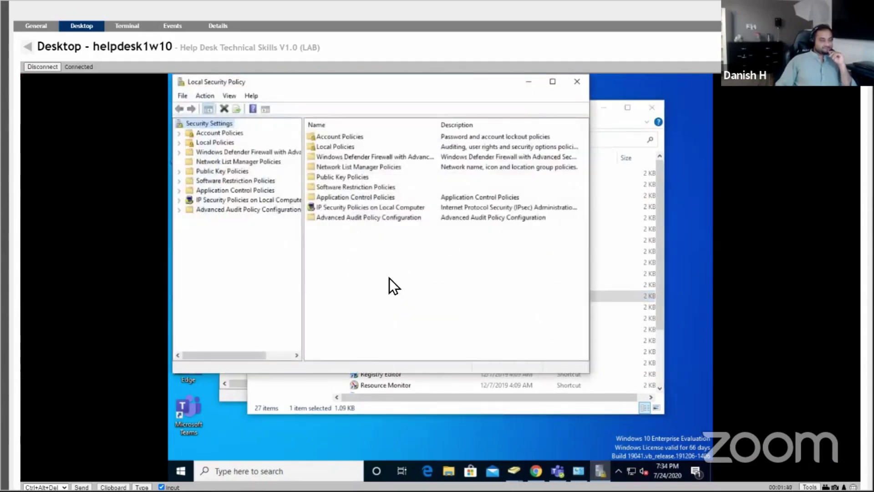
pyautogui.click(191, 135)
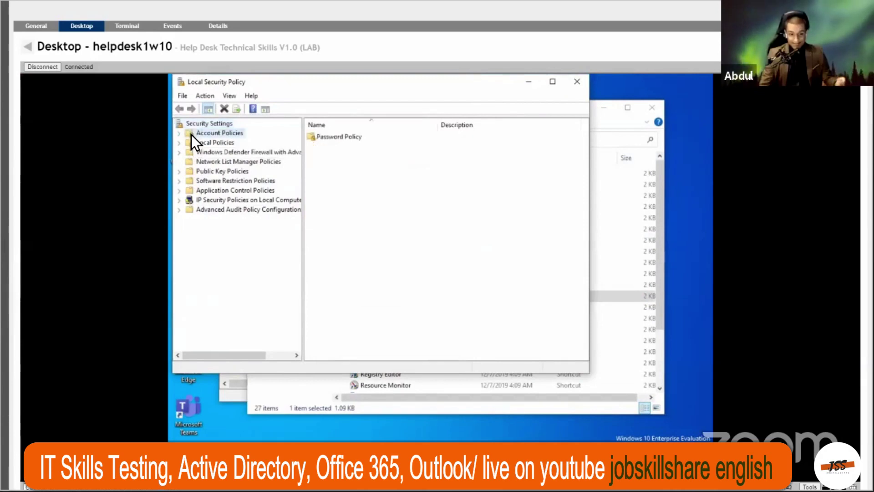
pyautogui.doubleClick(342, 137)
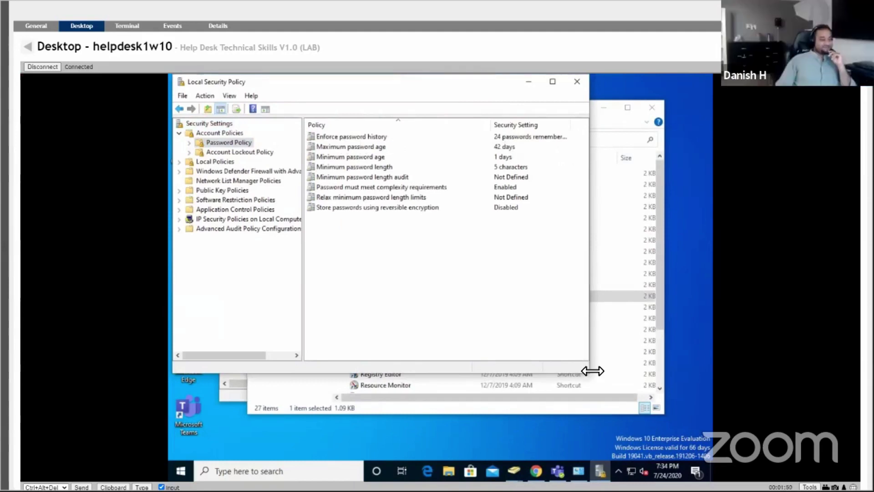
pyautogui.moveTo(592, 371); pyautogui.dragTo(654, 381)
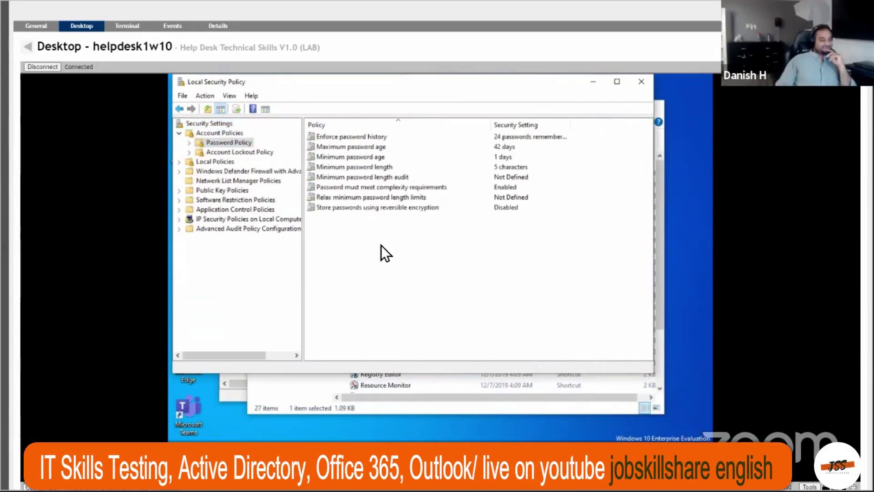
pyautogui.click(246, 150)
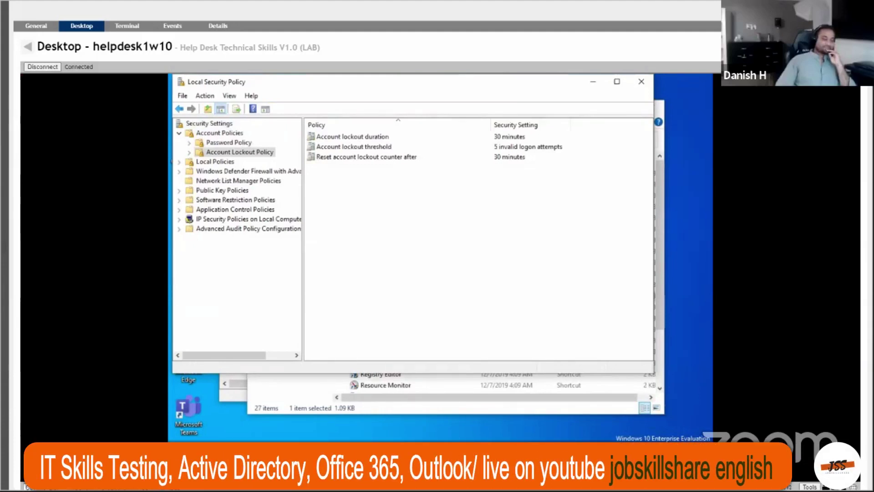
# Step: Launch Command Prompt from a cmd search
pyautogui.press('super')
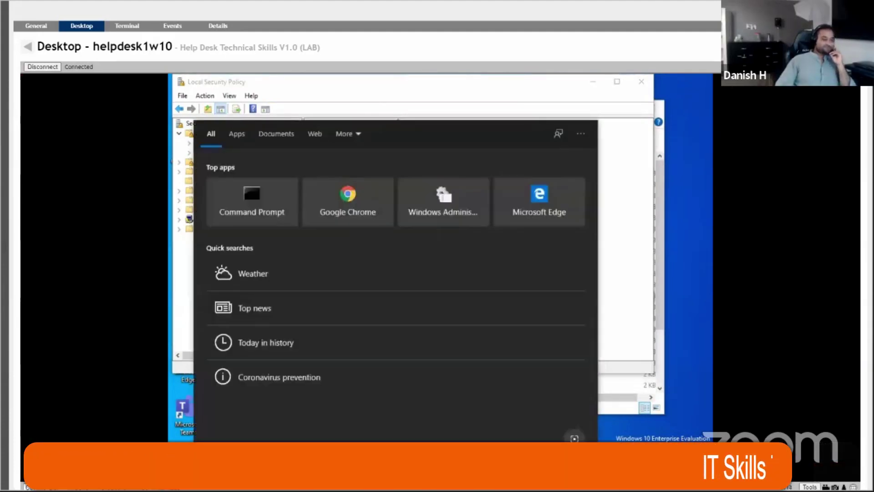
pyautogui.write('cmd')
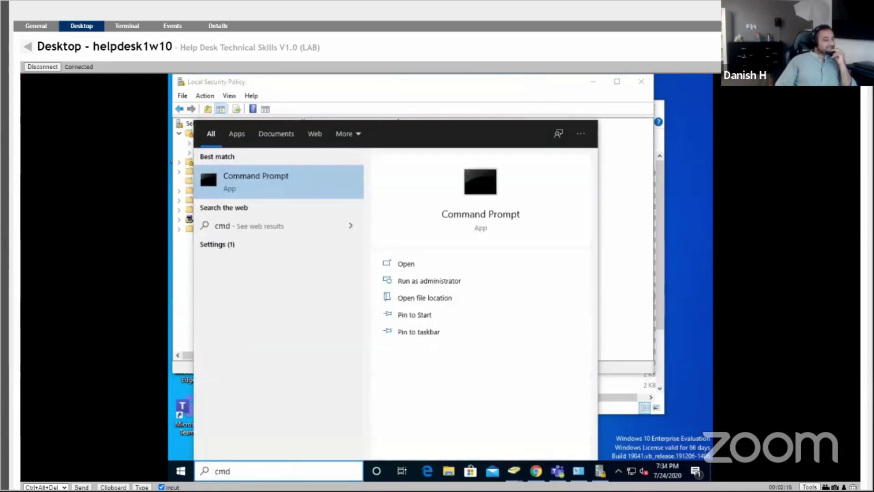
pyautogui.press('Return')
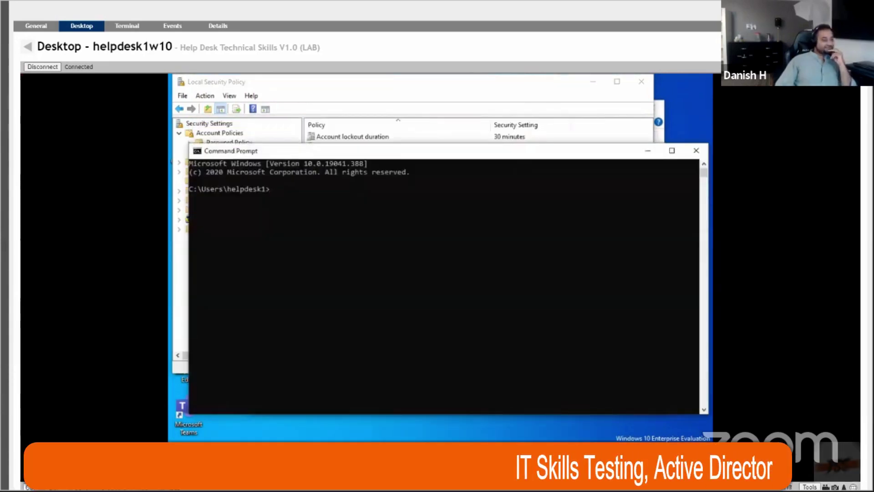
# Step: Run net account, then NET ACCOUNTS to list the length, age and lockout policies
pyautogui.write('netac')
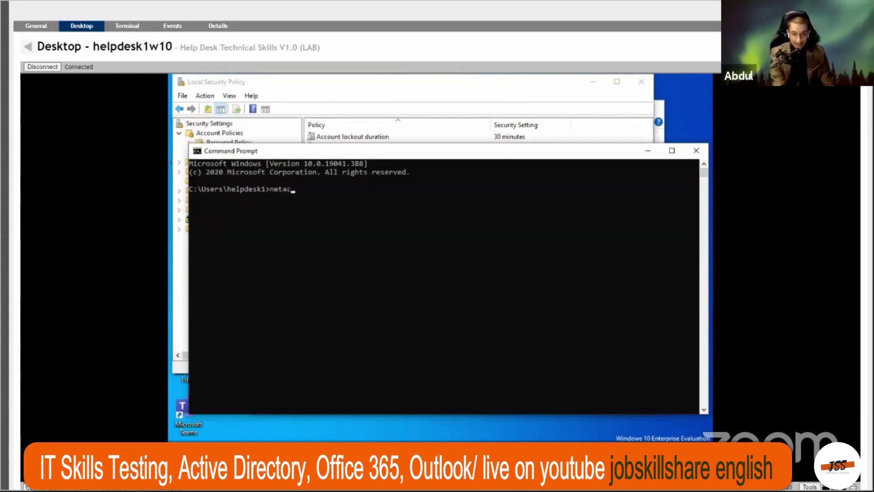
pyautogui.write('count')
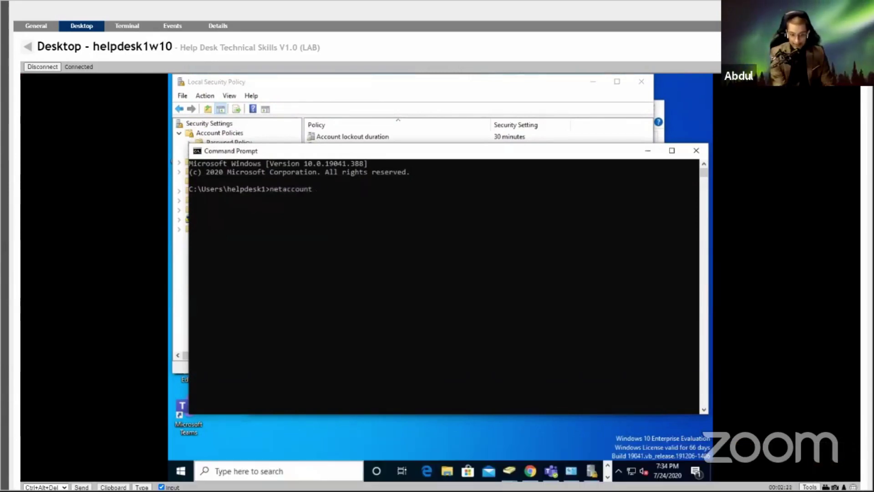
pyautogui.press('BackSpace')
pyautogui.press('BackSpace')
pyautogui.press('BackSpace')
pyautogui.press('BackSpace')
pyautogui.press('BackSpace')
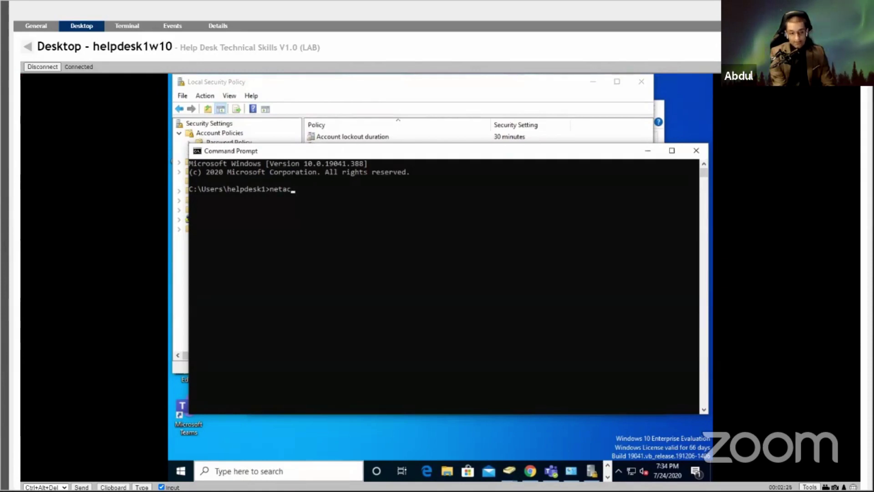
pyautogui.write('et ac')
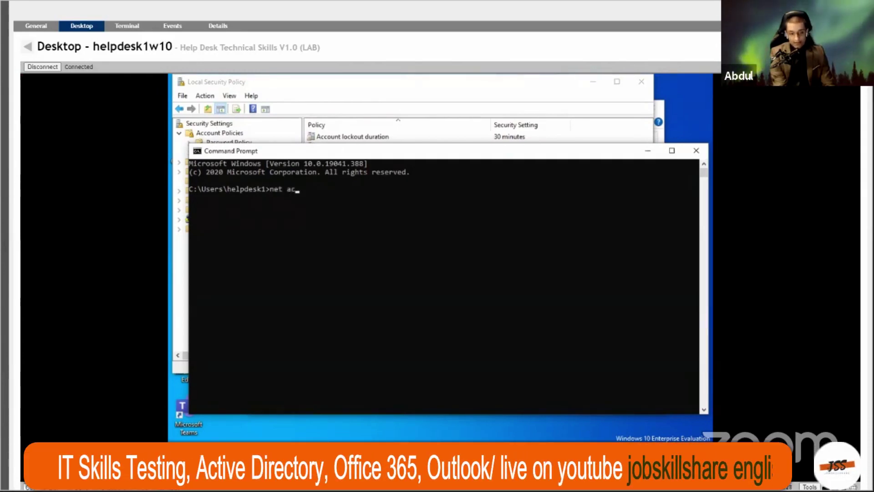
pyautogui.write('count')
pyautogui.press('Return')
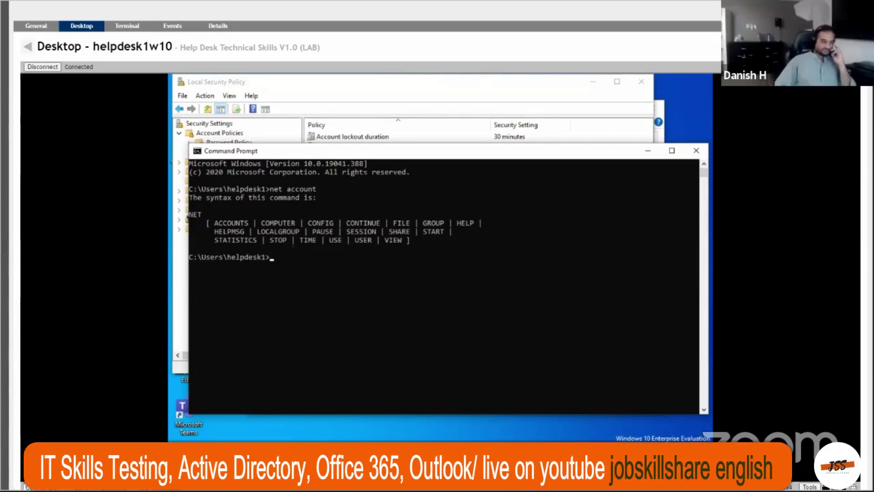
pyautogui.write('ACCOUNTS')
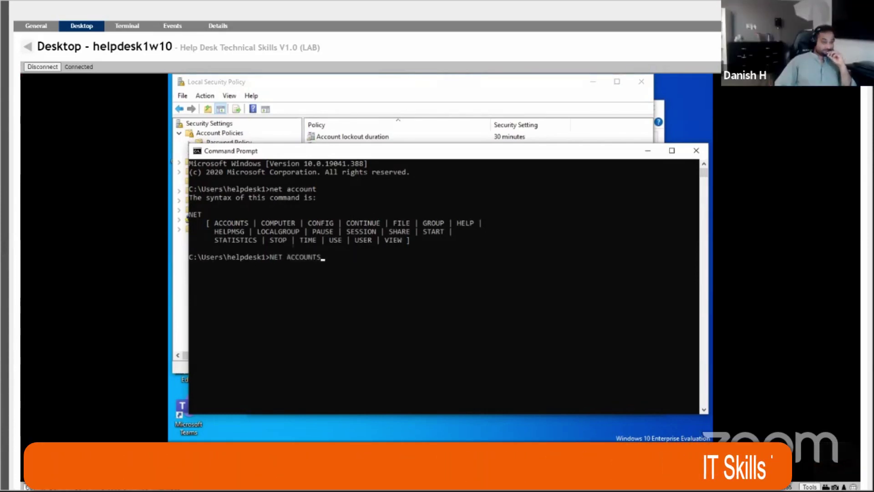
pyautogui.press('Return')
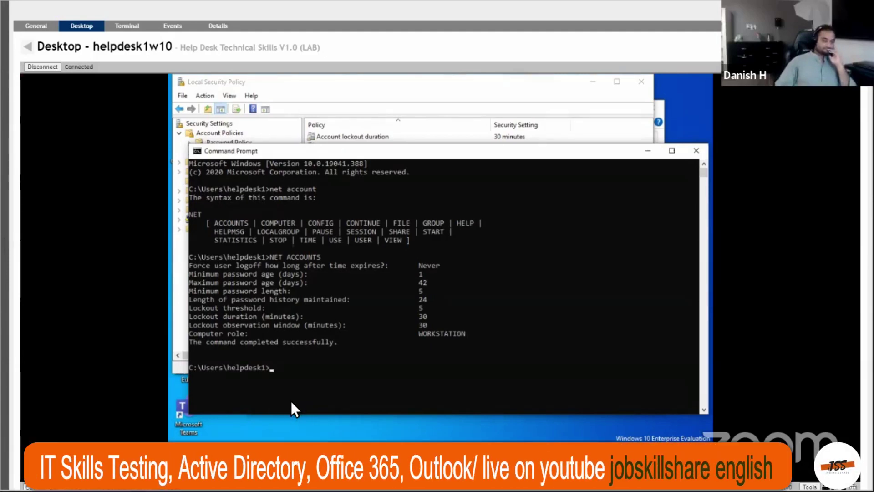
# Step: Reopen the staff1w10 desktop and enter the new domain user's name under Other user
pyautogui.click(28, 47)
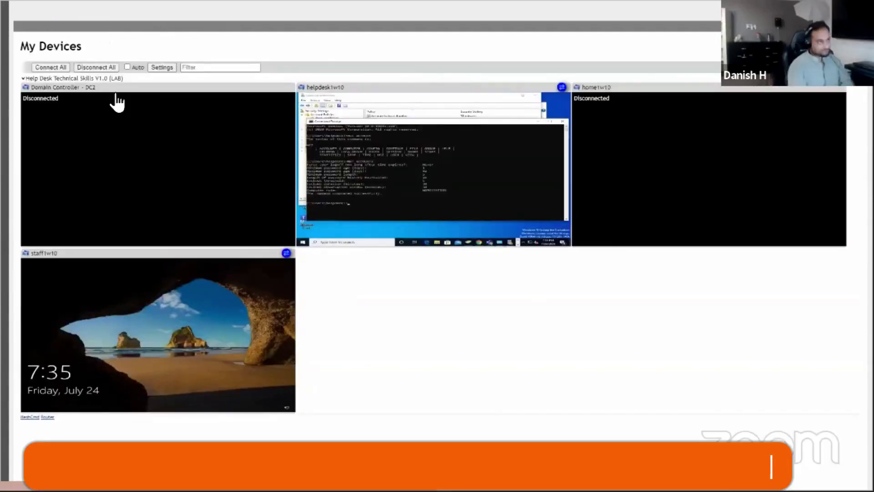
pyautogui.rightClick(175, 316)
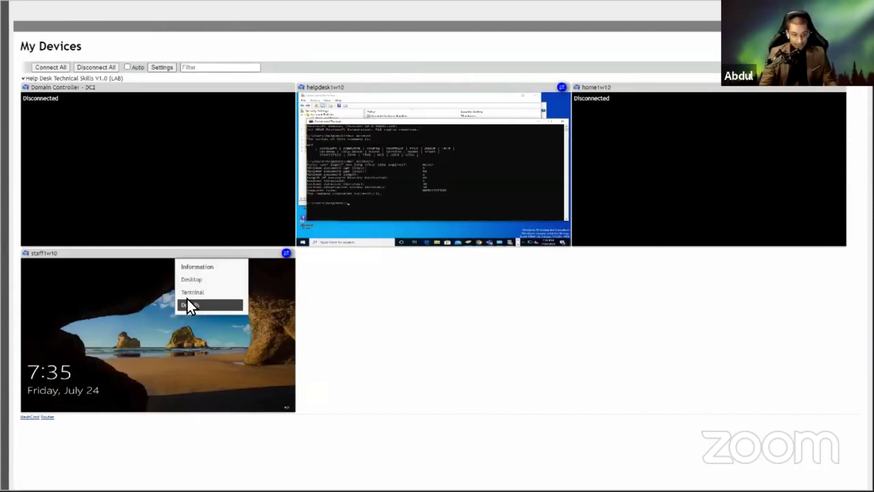
pyautogui.click(190, 280)
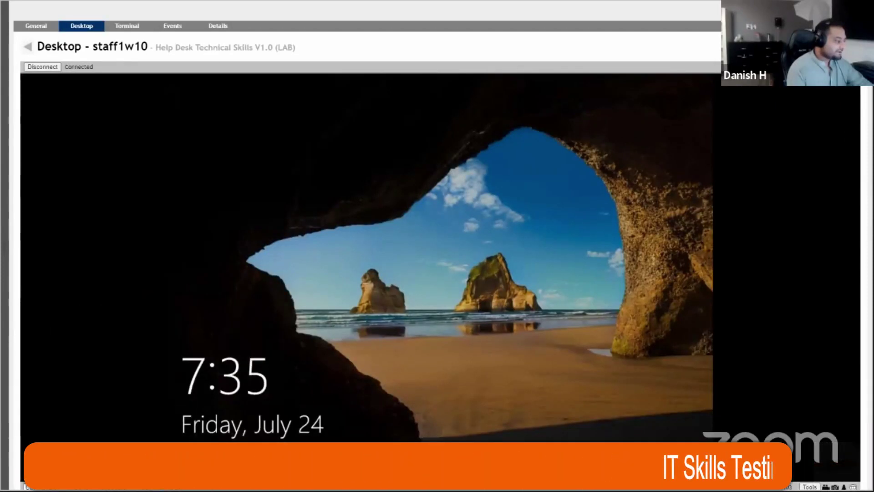
pyautogui.click(86, 433)
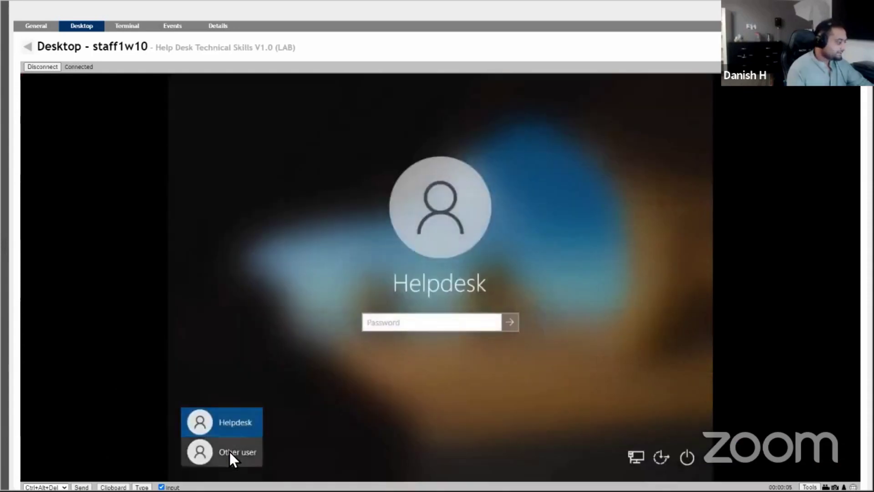
pyautogui.click(229, 452)
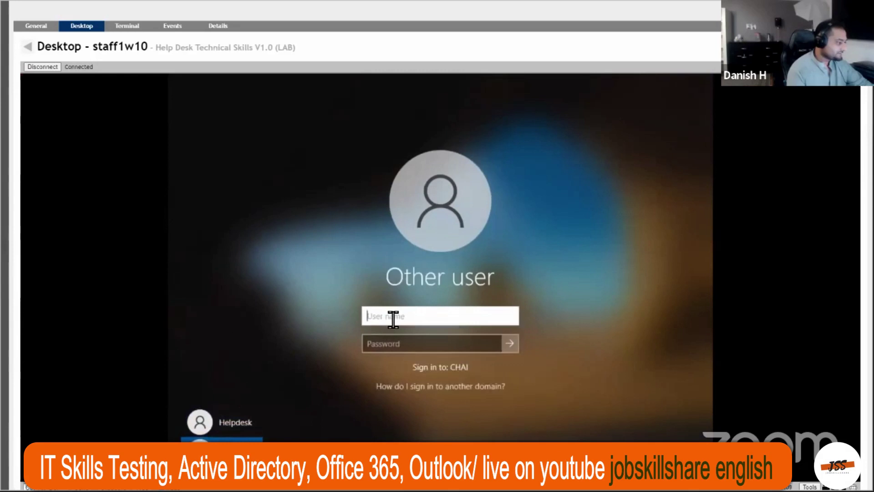
pyautogui.write('stac')
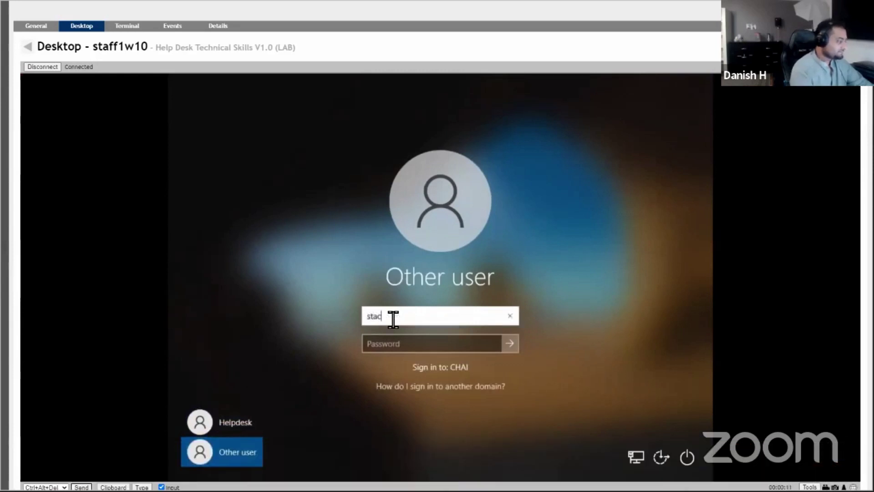
pyautogui.write('y')
pyautogui.click(409, 346)
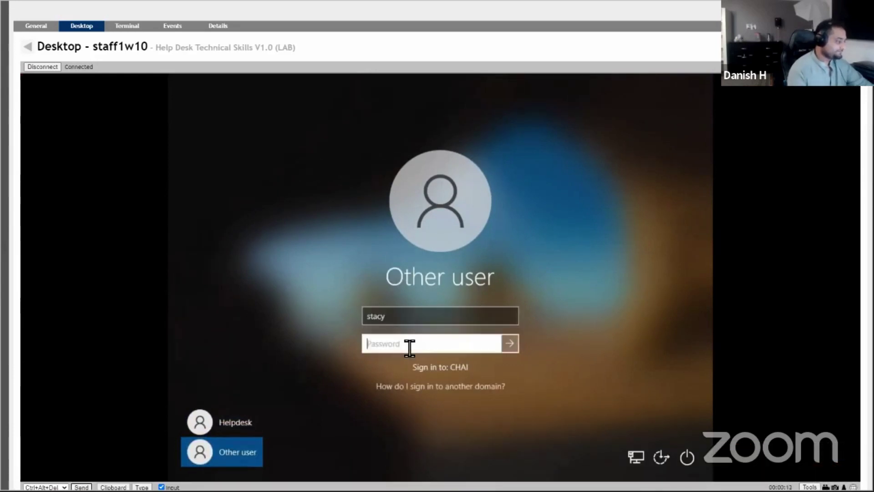